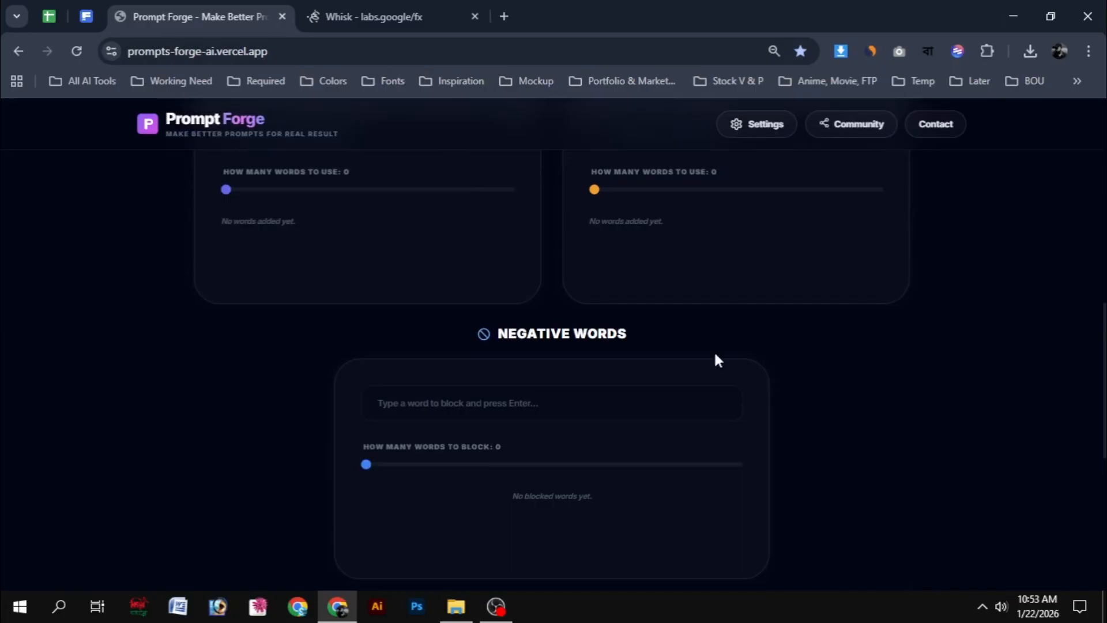
# - Review the API key settings, choose Pixtral 12B Vision (Standard) (MISTRAL) as the AI model, and save the changes
pyautogui.scroll(7, 712, 349)
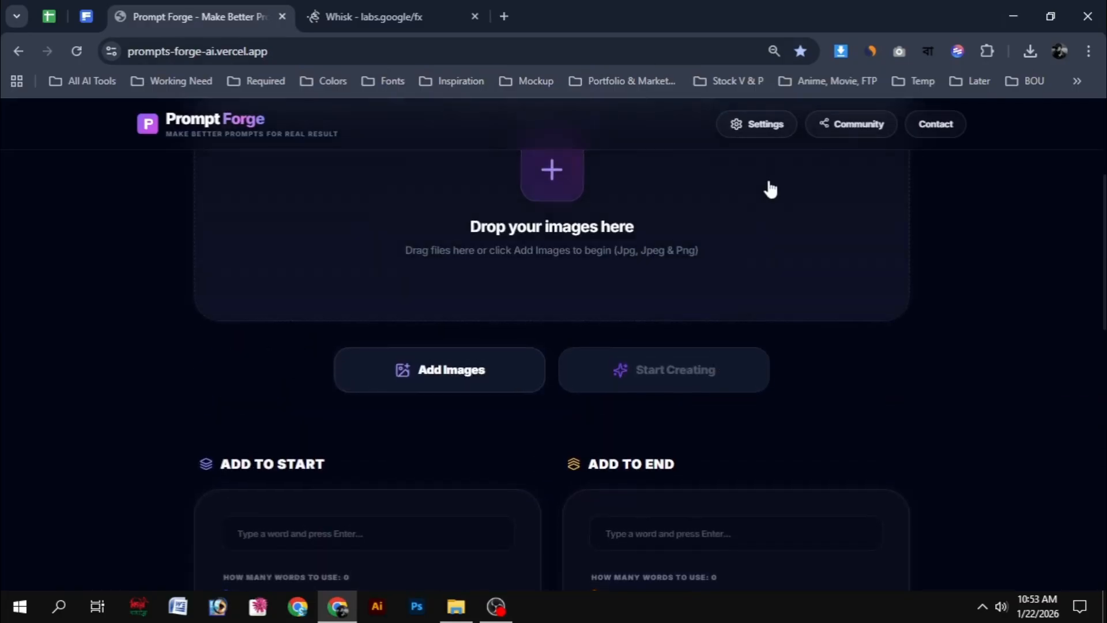
pyautogui.click(758, 131)
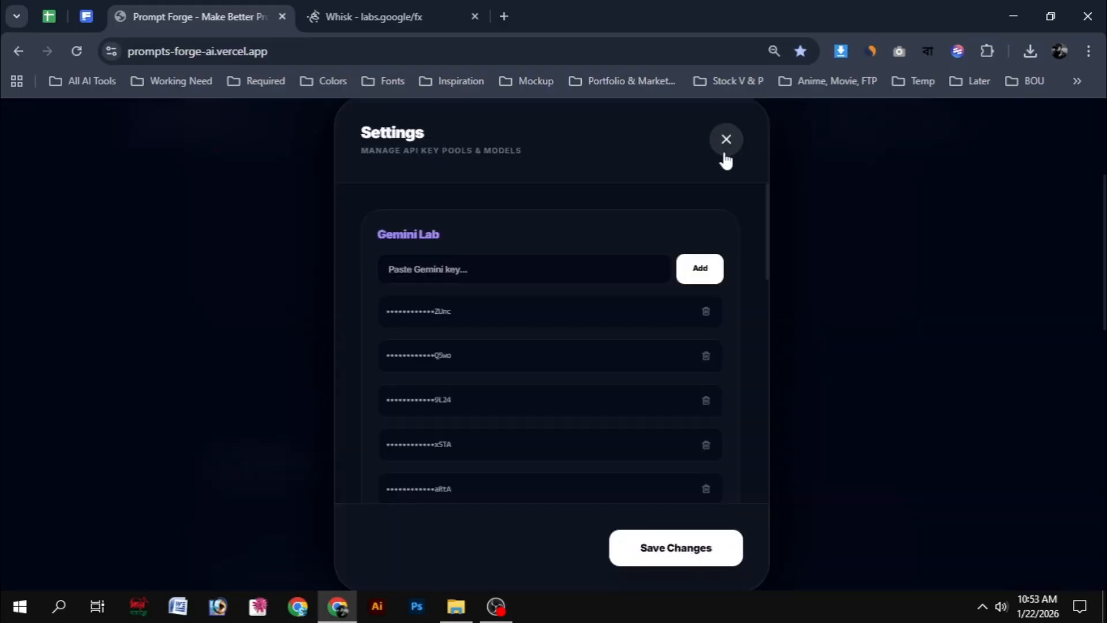
pyautogui.scroll(-2, 439, 282)
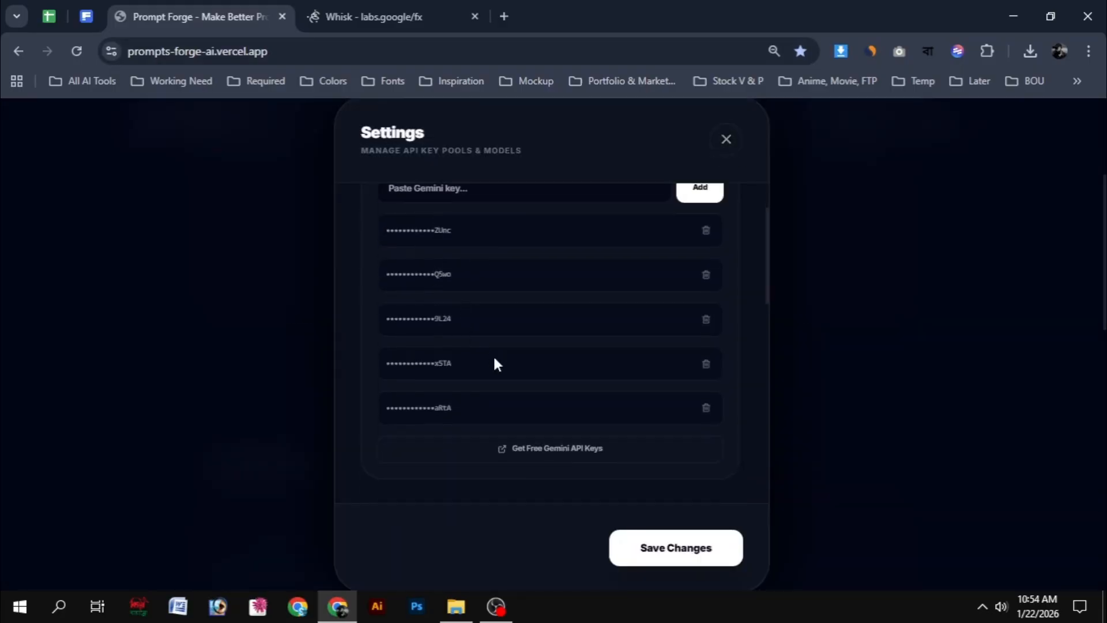
pyautogui.scroll(-5, 494, 363)
pyautogui.scroll(-5, 496, 341)
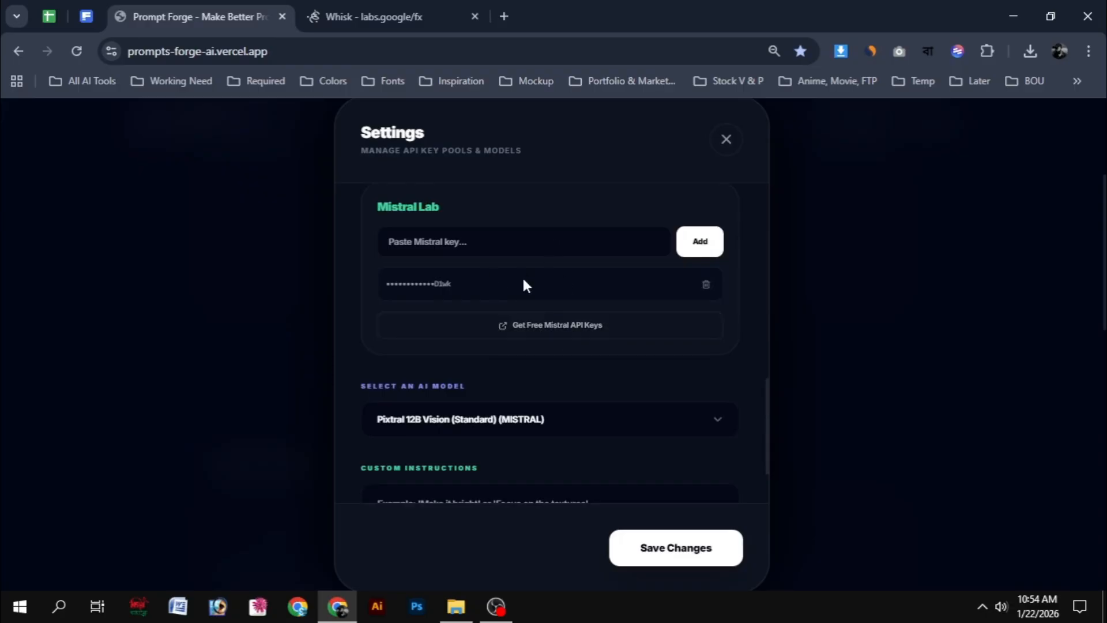
pyautogui.scroll(-2, 538, 293)
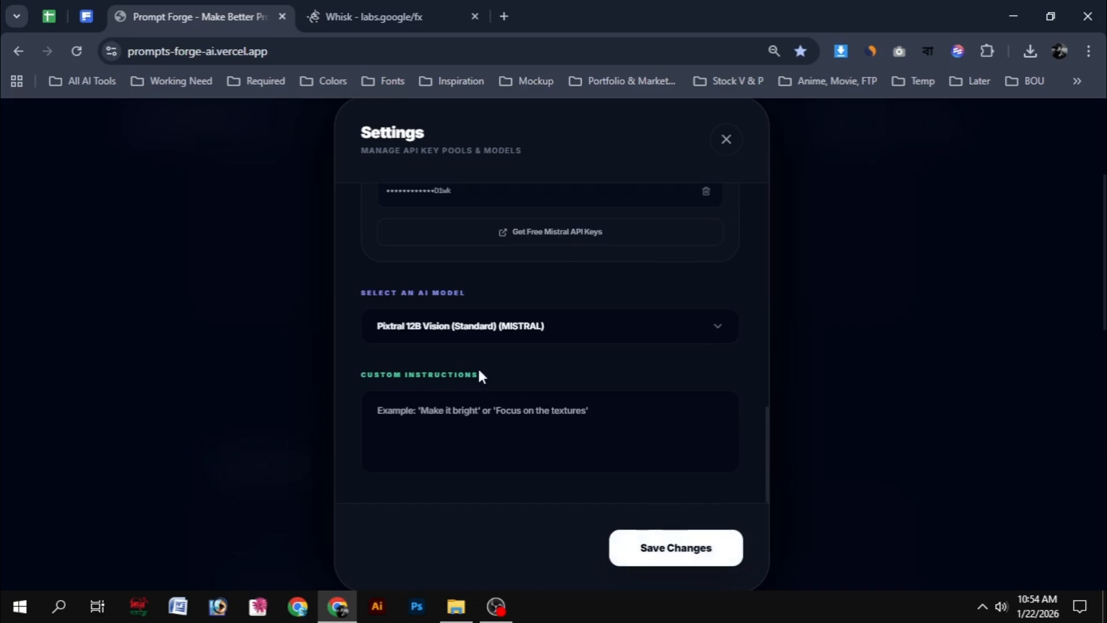
pyautogui.click(461, 327)
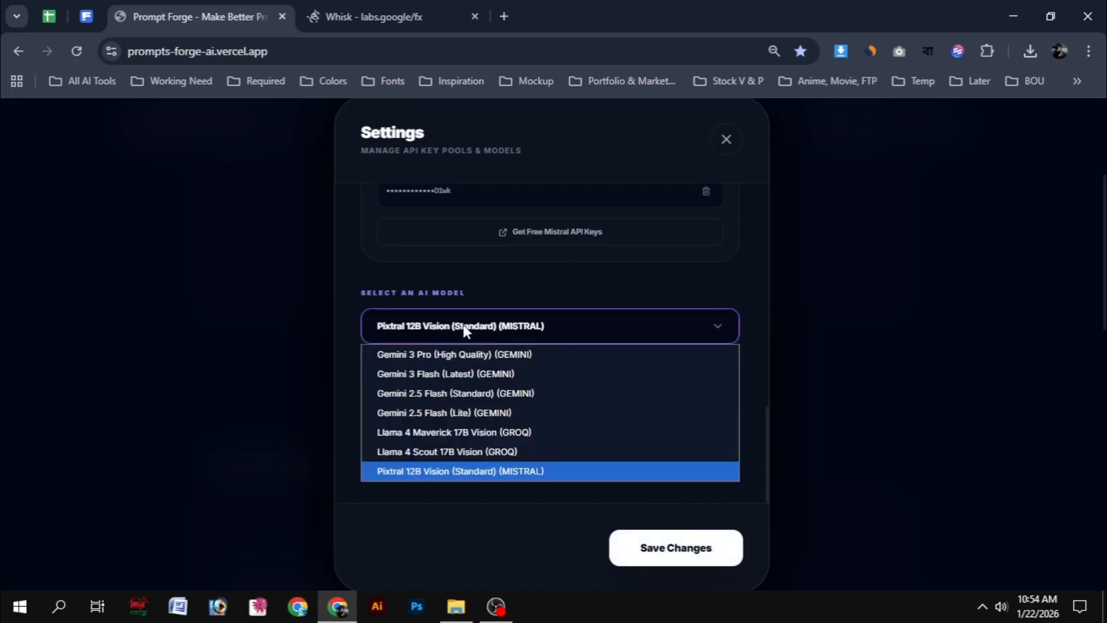
pyautogui.click(482, 469)
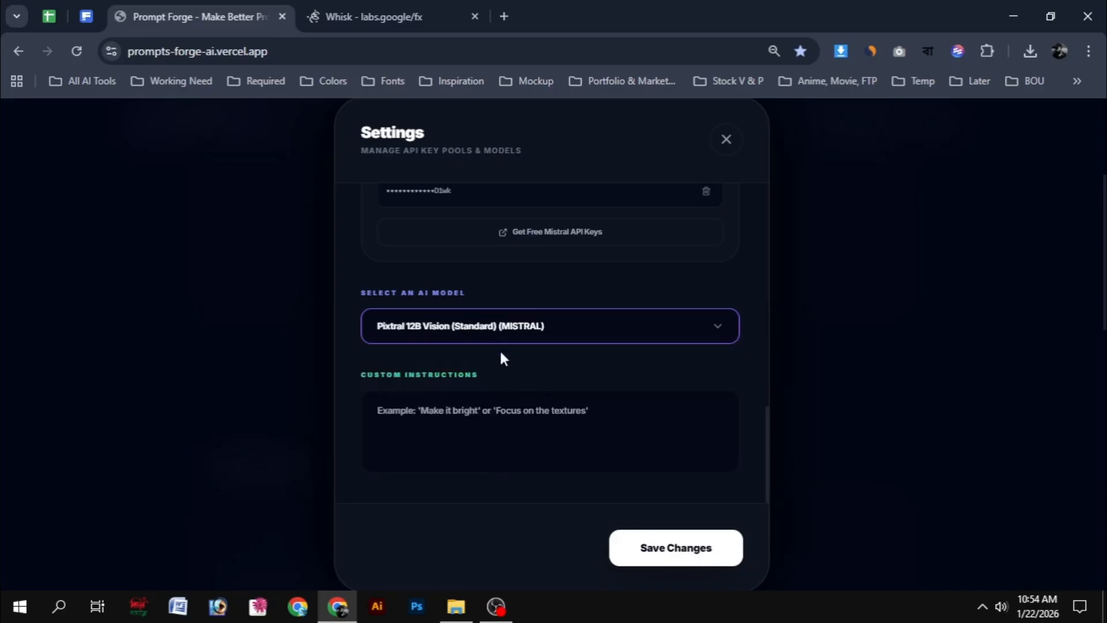
pyautogui.click(660, 548)
# - Add the first eight images, 1 (1).jpg through 1 (8).jpg, from the Desktop's Test folder to the workspace
pyautogui.scroll(3, 571, 478)
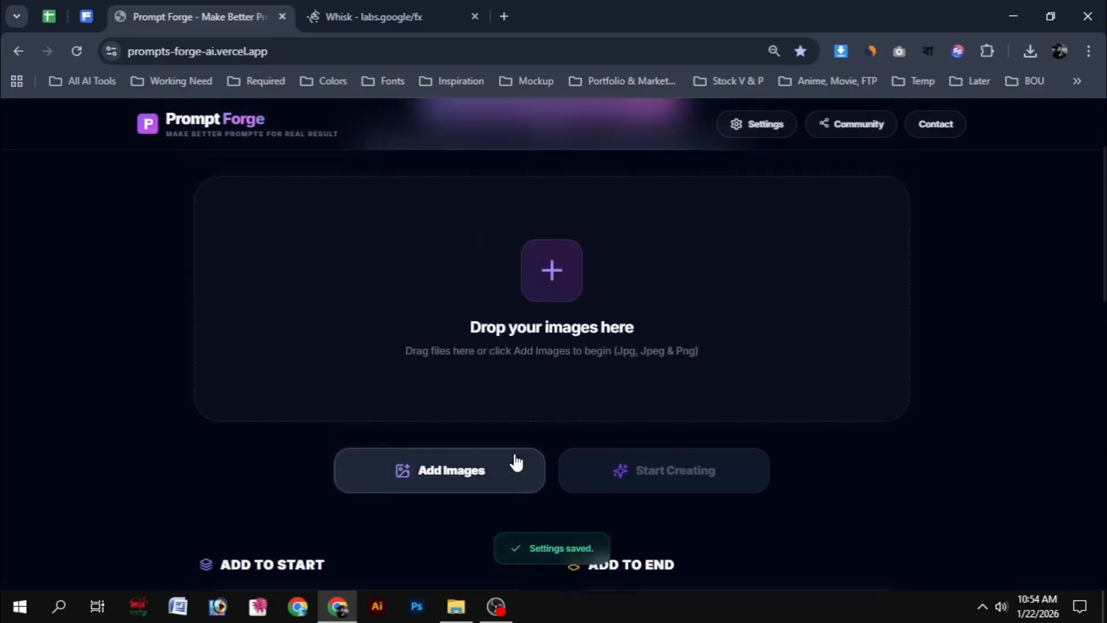
pyautogui.click(593, 415)
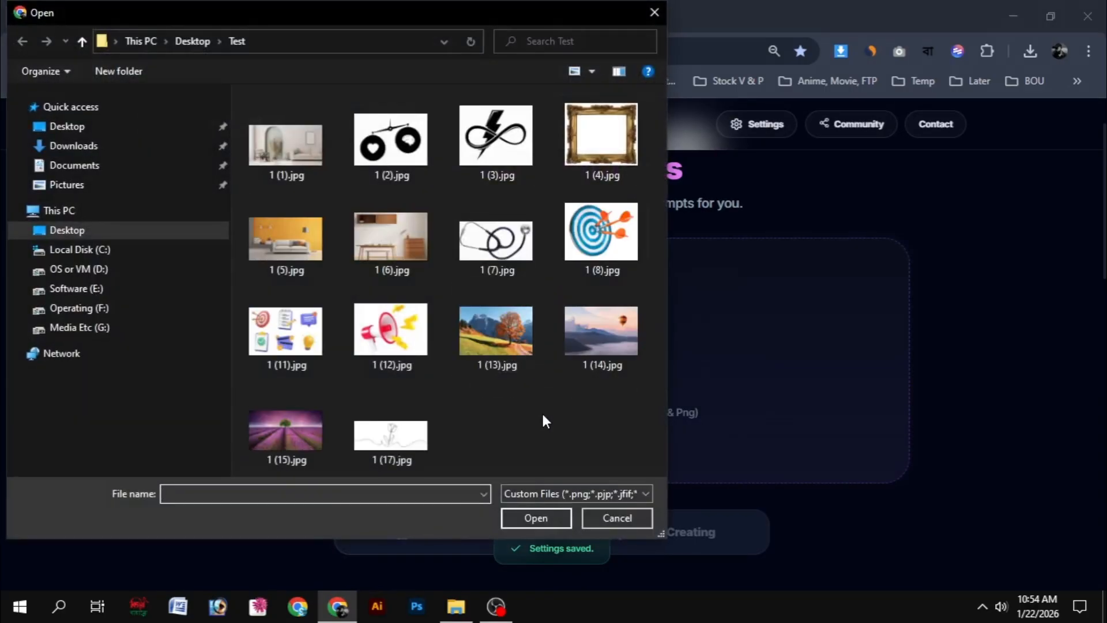
pyautogui.moveTo(237, 136); pyautogui.dragTo(643, 262)
pyautogui.click(561, 512)
# - Start creating prompts for the eight images in the workspace and follow the batch progress
pyautogui.scroll(-2, 578, 371)
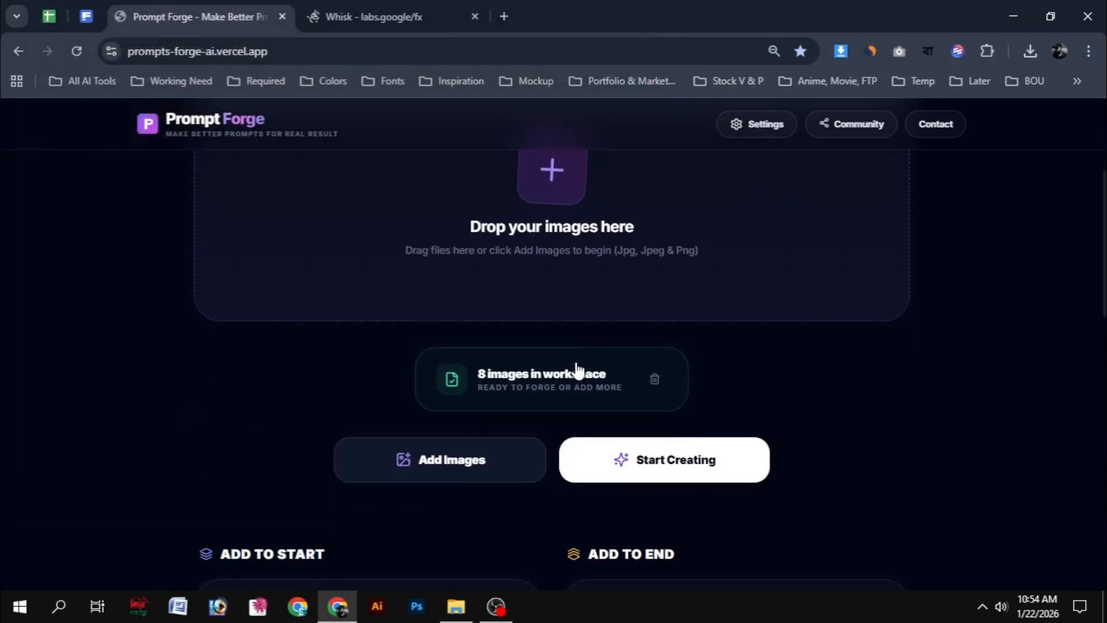
pyautogui.click(646, 476)
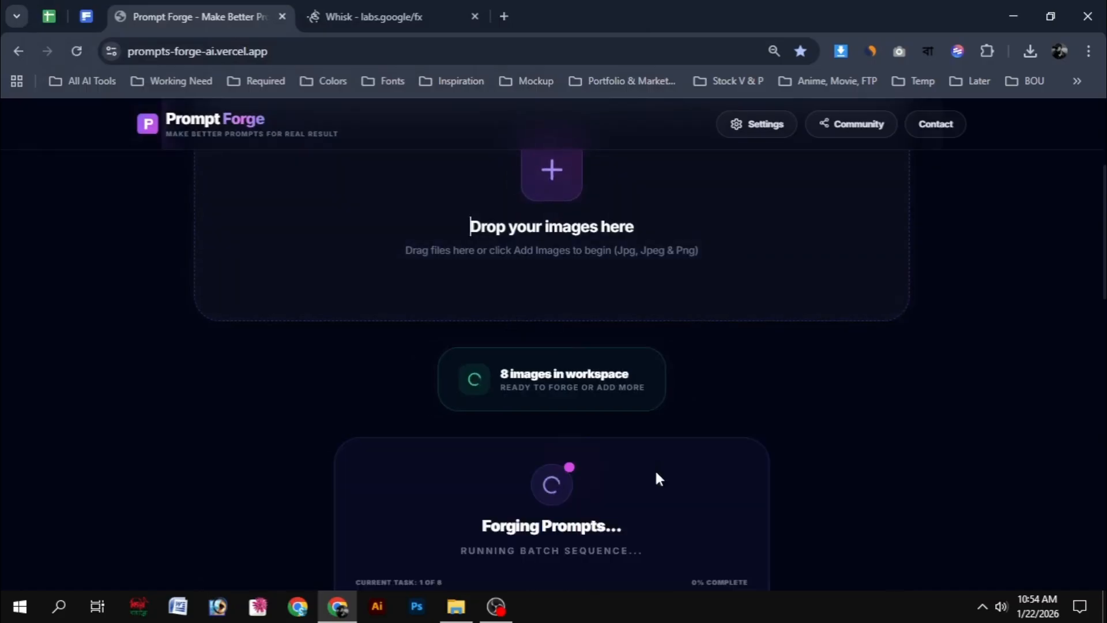
pyautogui.scroll(-2, 691, 453)
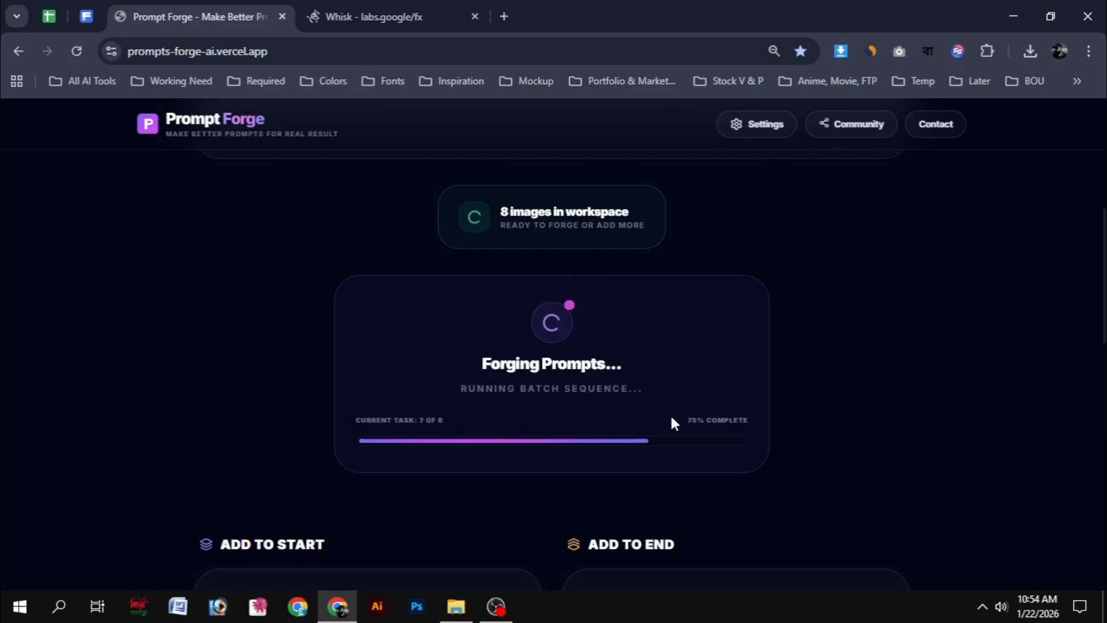
pyautogui.scroll(-1, 545, 398)
pyautogui.click(495, 606)
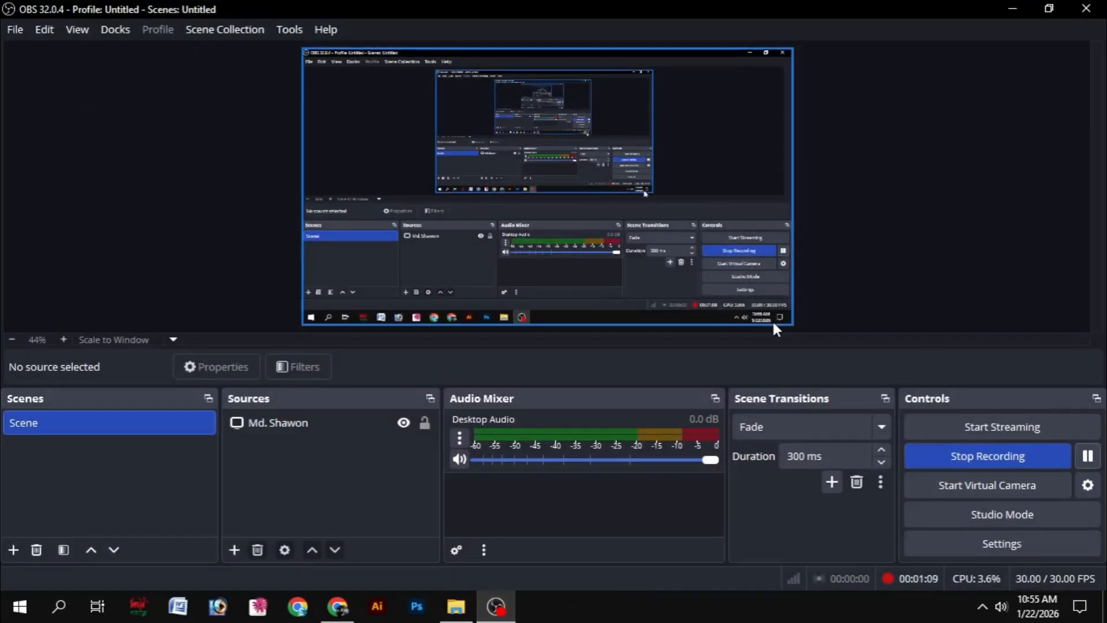
pyautogui.click(1006, 7)
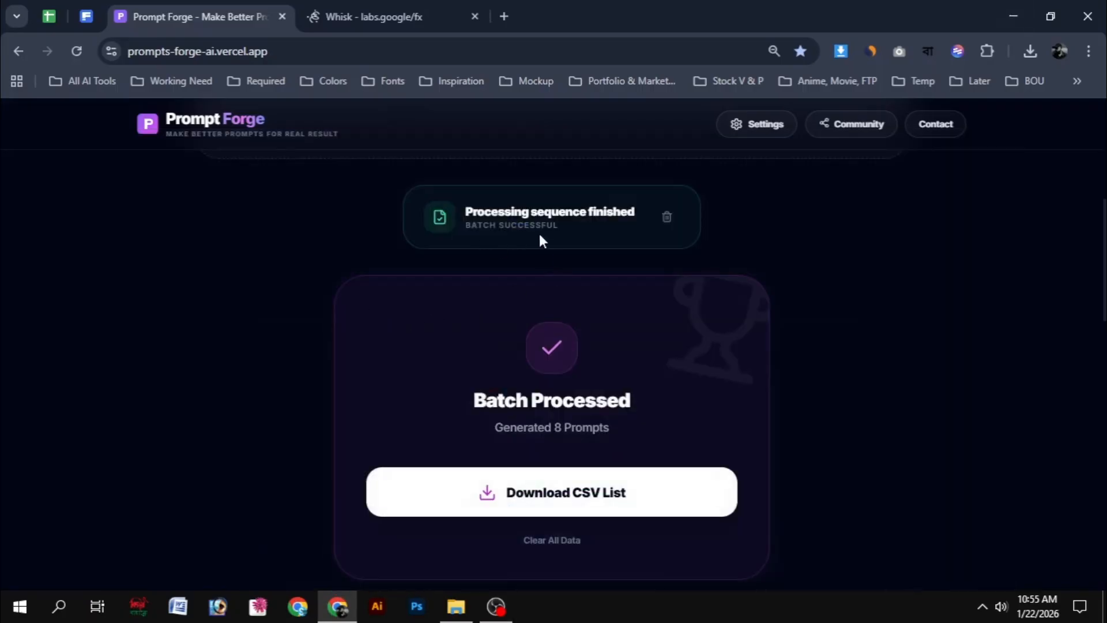
# - Download the generated prompts as a CSV list and open the exported file in Excel
pyautogui.scroll(-1, 346, 340)
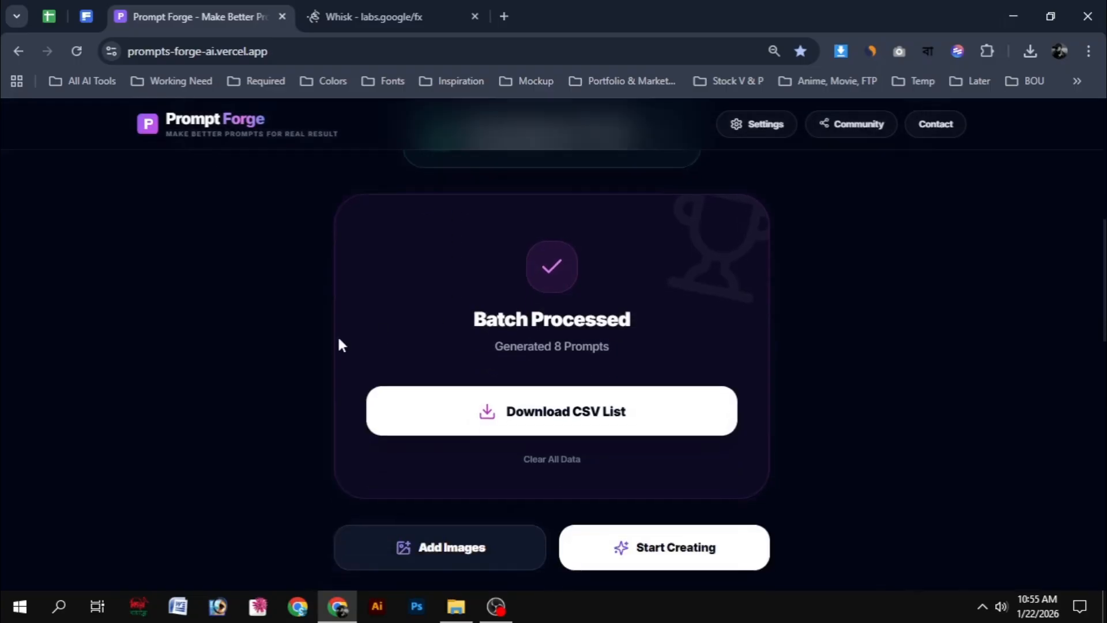
pyautogui.click(570, 418)
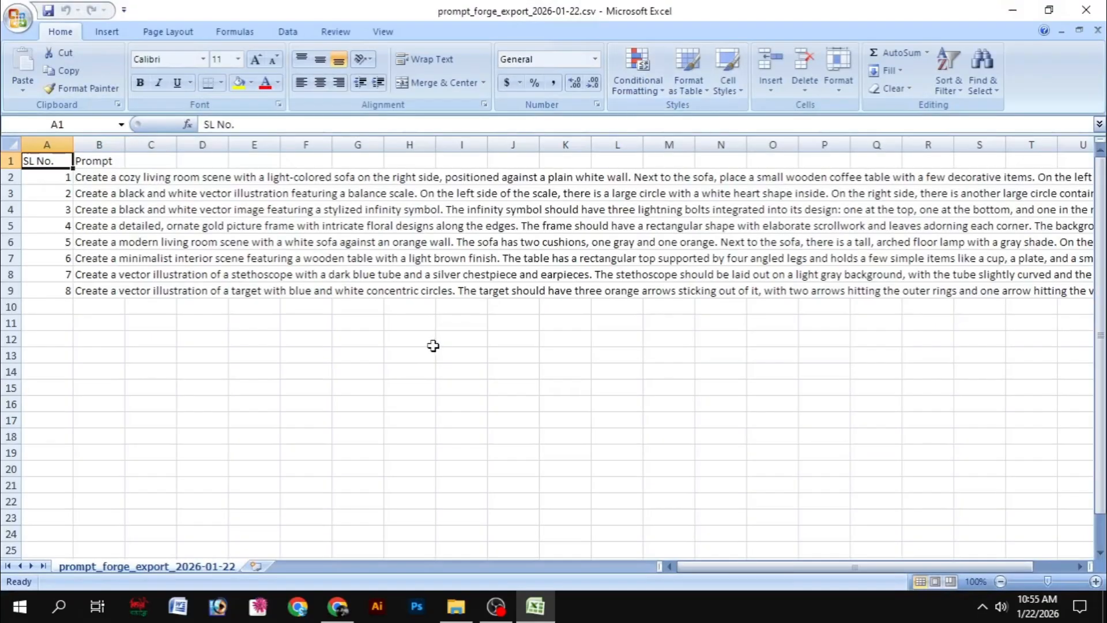
# - Copy the cozy living room prompt from cell B2 into Whisk's prompt box and generate images from it
pyautogui.click(99, 177)
pyautogui.hotkey('ctrl', 'c')
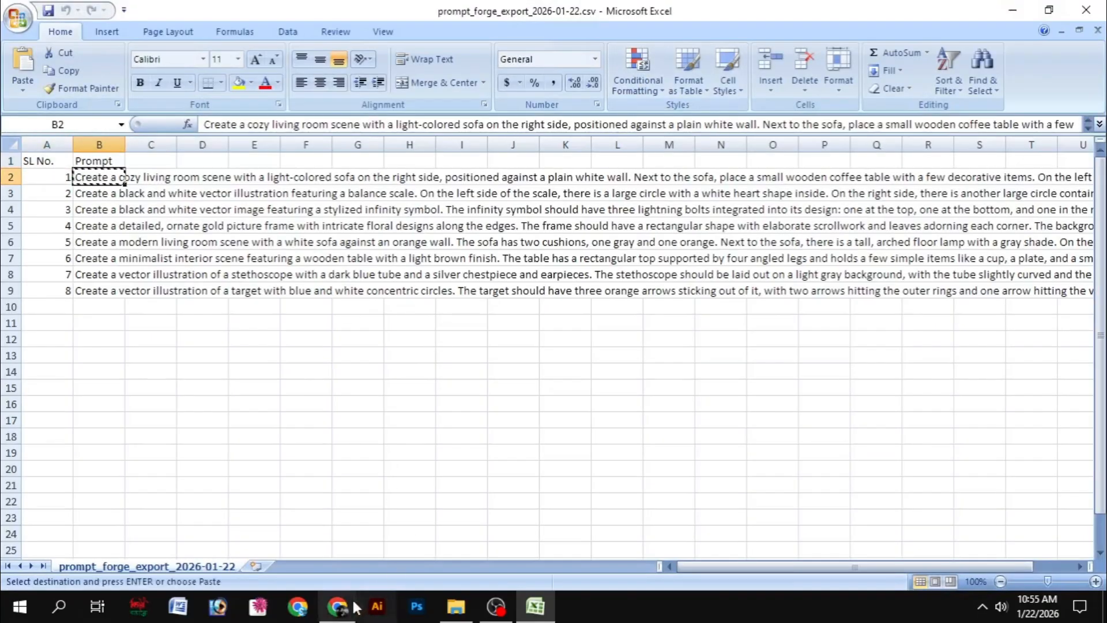
pyautogui.click(337, 605)
pyautogui.click(392, 17)
pyautogui.hotkey('ctrl', 'v')
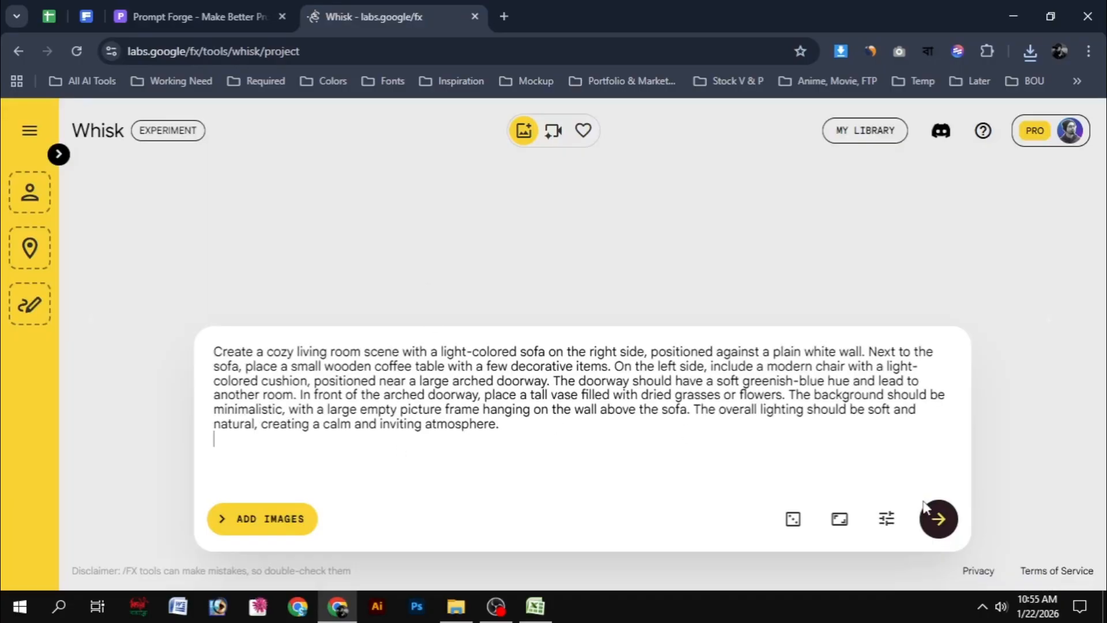
# - Replace the Whisk prompt with the balance scale prompt from cell B3 of the Excel sheet and generate images
pyautogui.click(535, 605)
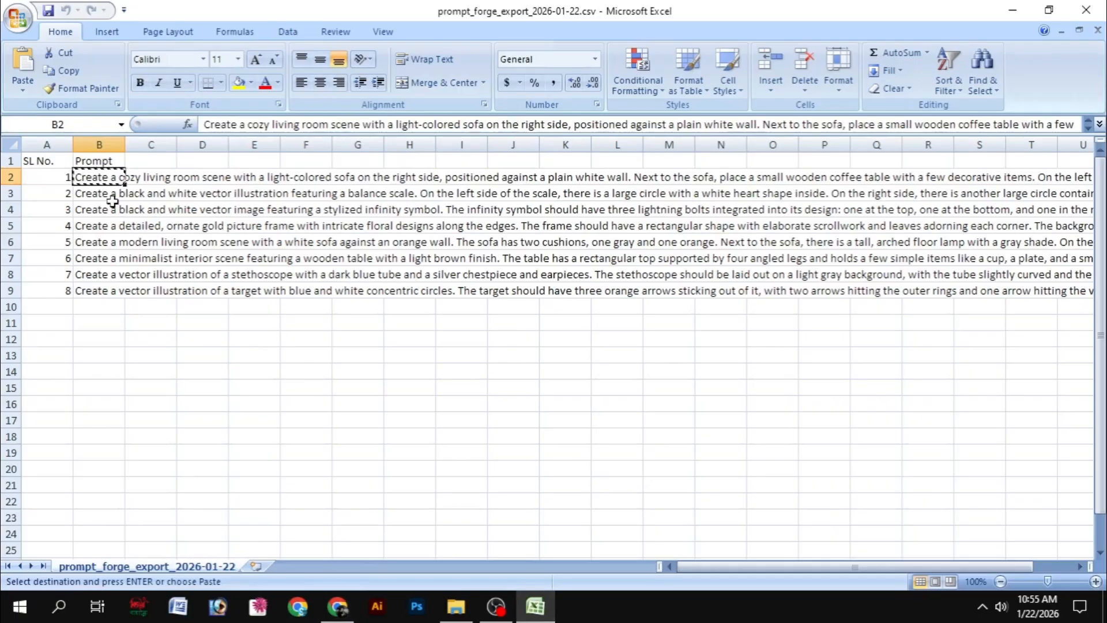
pyautogui.press('Down')
pyautogui.hotkey('ctrl', 'c')
pyautogui.click(337, 605)
pyautogui.hotkey('ctrl', 'a')
pyautogui.hotkey('ctrl', 'v')
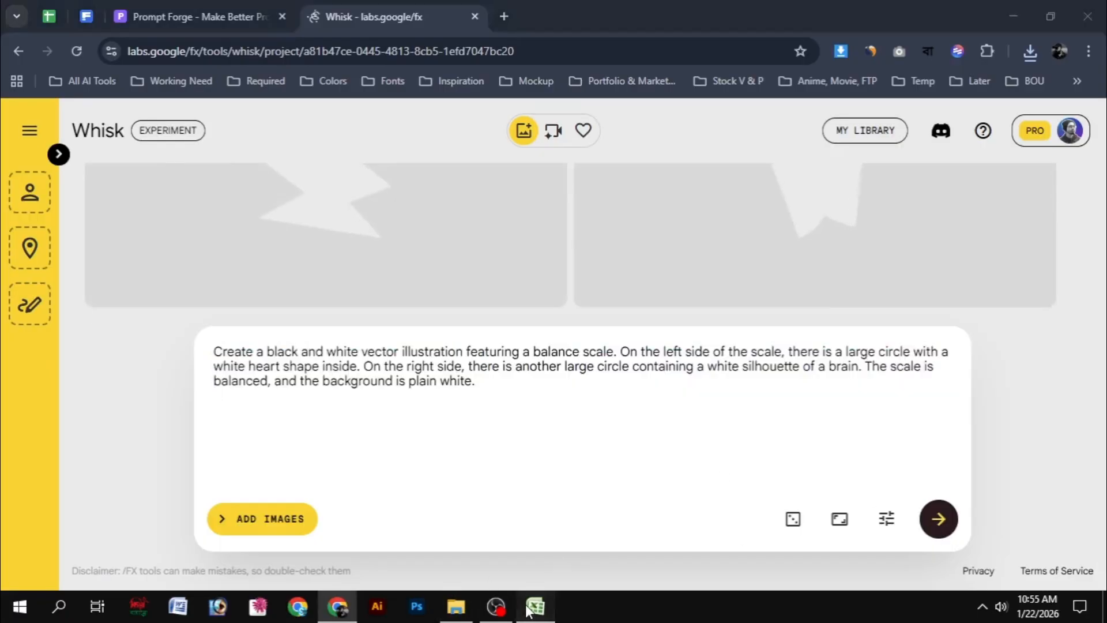
# - Replace the Whisk prompt with the infinity symbol prompt from cell B4 of the Excel sheet and generate images
pyautogui.click(528, 608)
pyautogui.click(106, 210)
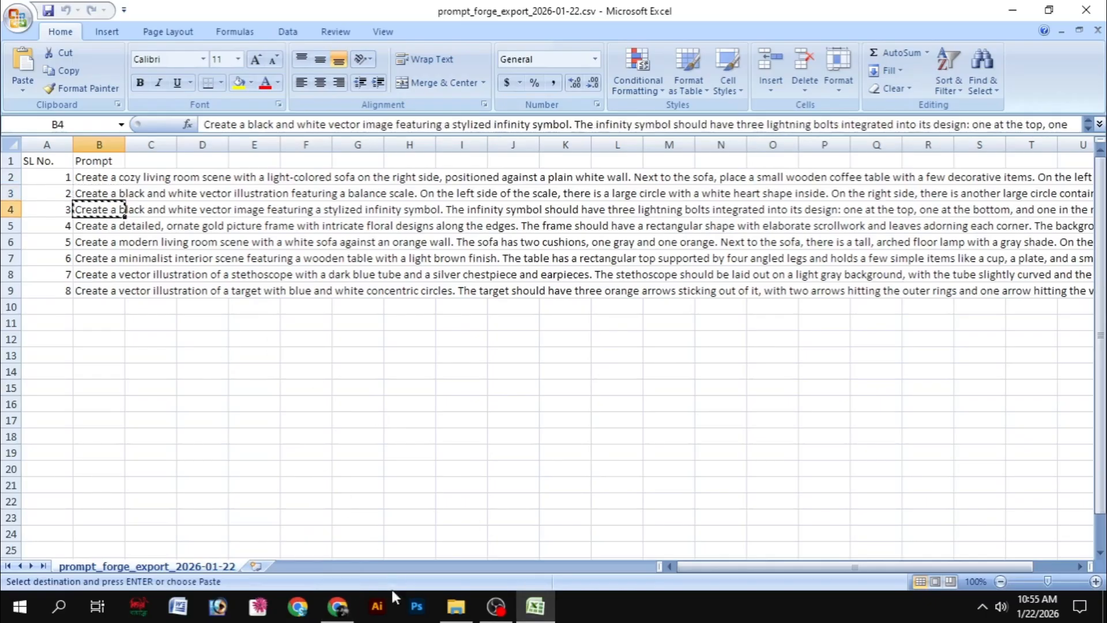
pyautogui.click(337, 605)
pyautogui.doubleClick(448, 367)
pyautogui.hotkey('ctrl', 'a')
pyautogui.hotkey('ctrl', 'v')
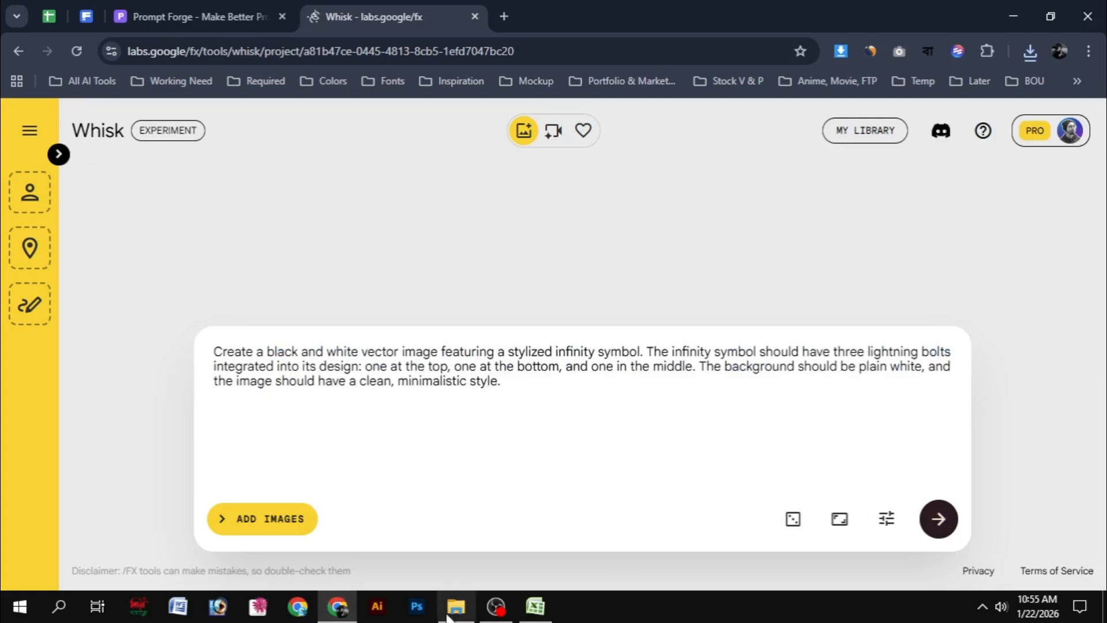
# - Replace the Whisk prompt with the ornate gold picture frame prompt from cell B5 of the Excel sheet and generate images
pyautogui.click(535, 605)
pyautogui.click(97, 227)
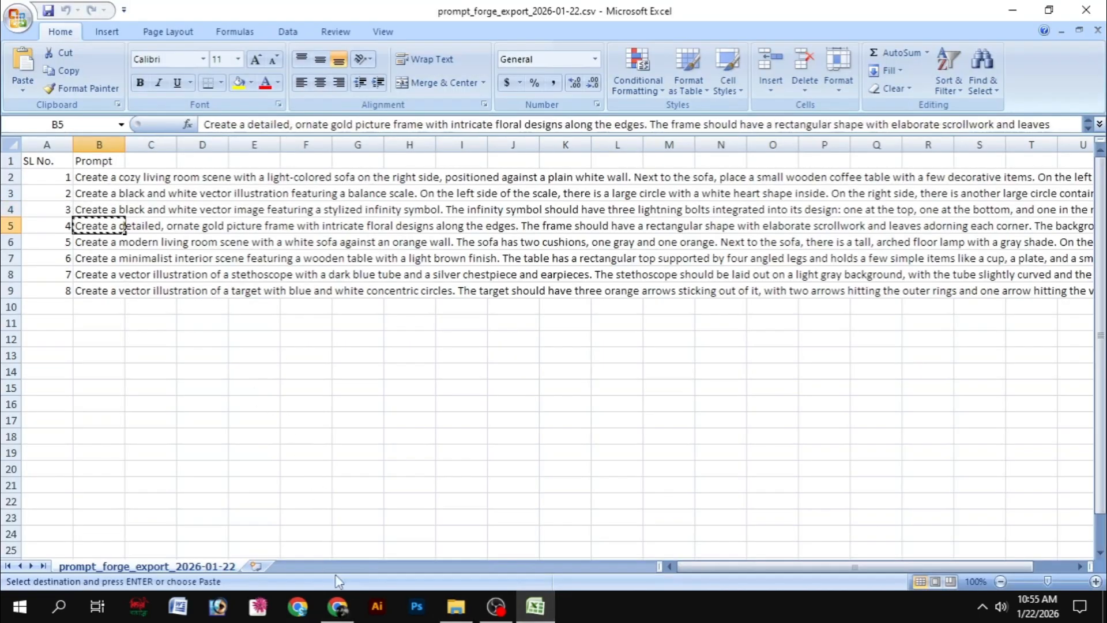
pyautogui.click(338, 605)
pyautogui.hotkey('ctrl', 'a')
pyautogui.hotkey('ctrl', 'v')
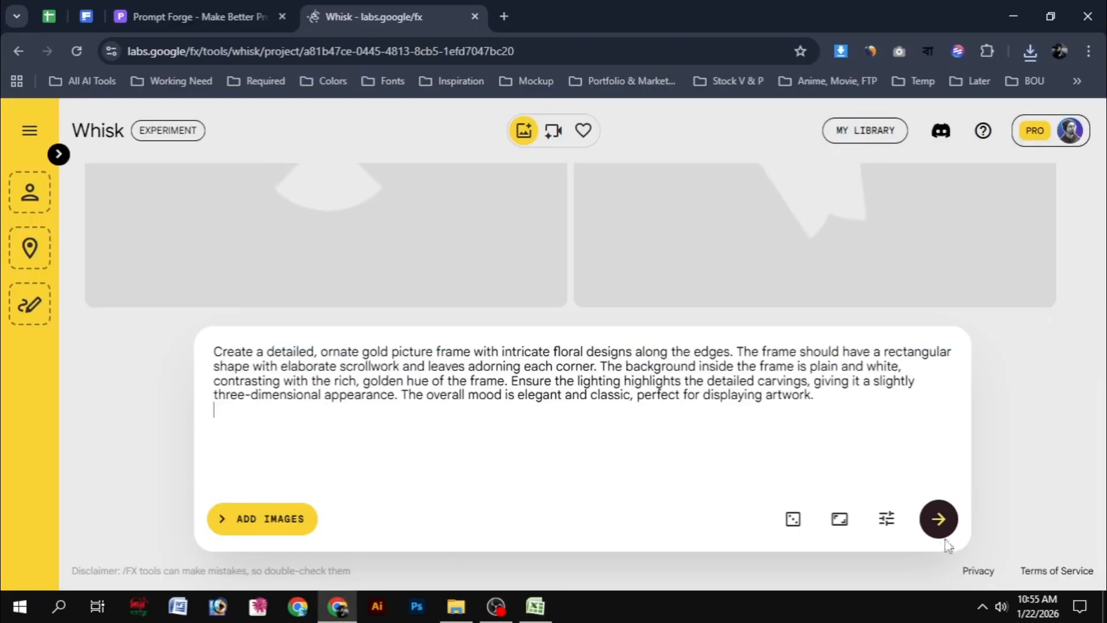
pyautogui.click(940, 521)
# - Generate Whisk images from the modern living room prompt in Excel cell B6, expanding the Subject and Scene image sidebar
pyautogui.click(535, 605)
pyautogui.click(100, 242)
pyautogui.hotkey('ctrl', 'c')
pyautogui.click(337, 605)
pyautogui.doubleClick(424, 381)
pyautogui.hotkey('ctrl', 'a')
pyautogui.hotkey('ctrl', 'v')
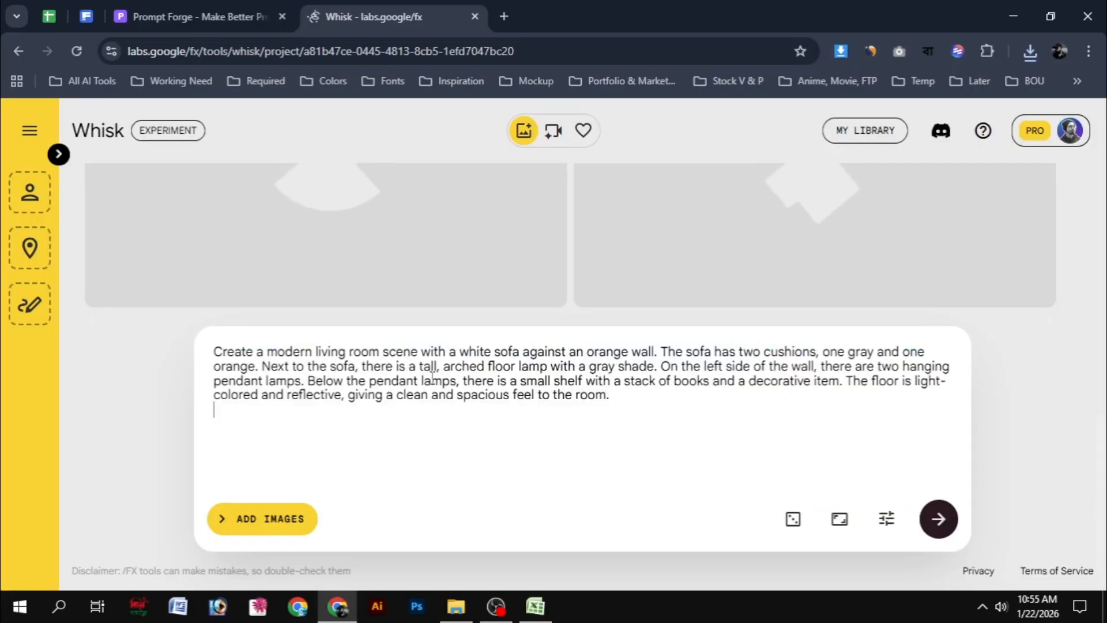
pyautogui.click(61, 153)
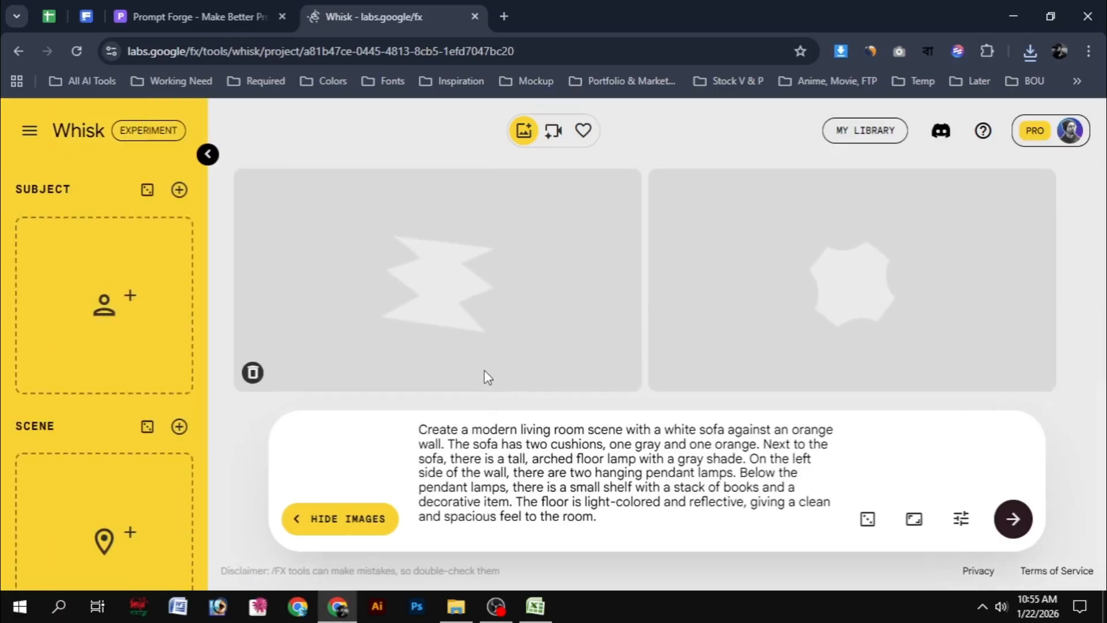
pyautogui.click(1012, 519)
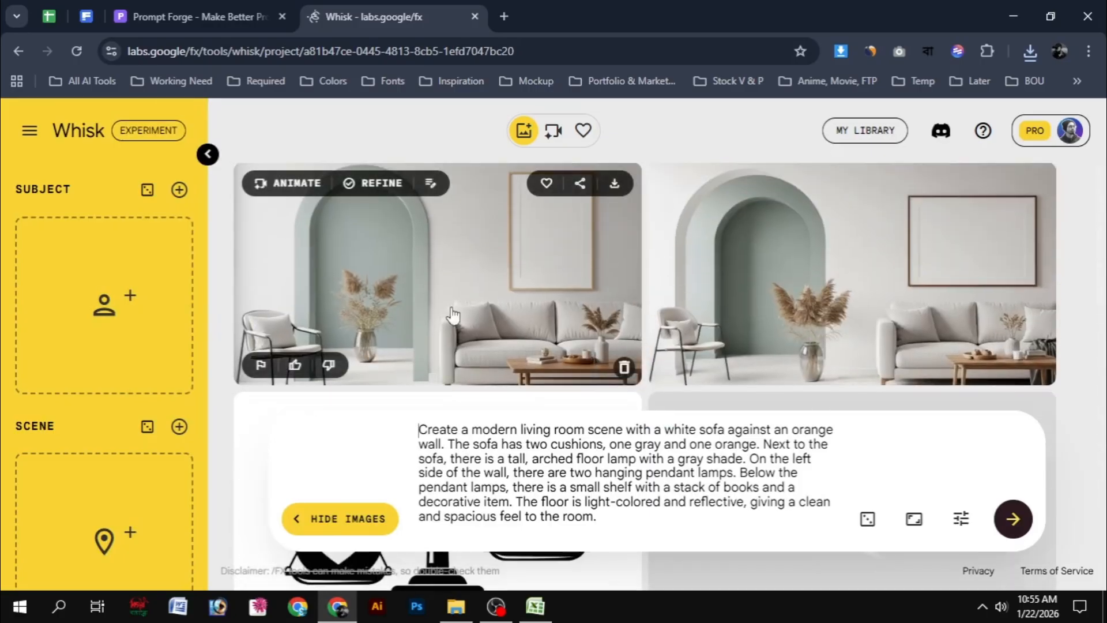
# - Check the generated images, then generate Whisk images from the minimalist interior with wooden table prompt in Excel cell B7
pyautogui.scroll(-3, 725, 348)
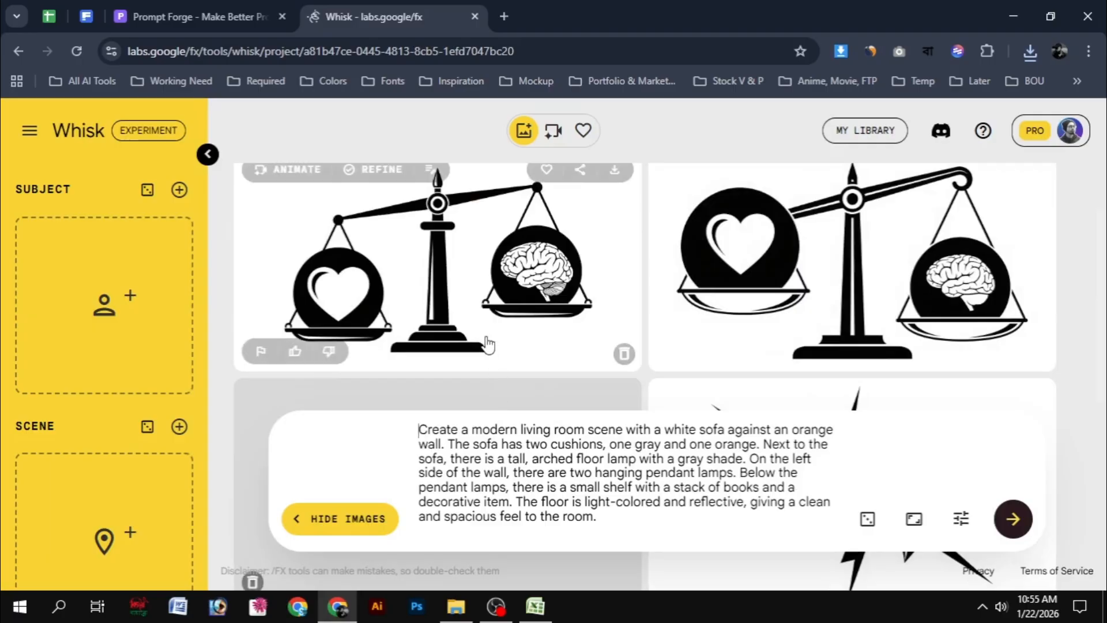
pyautogui.scroll(-3, 486, 345)
pyautogui.click(535, 606)
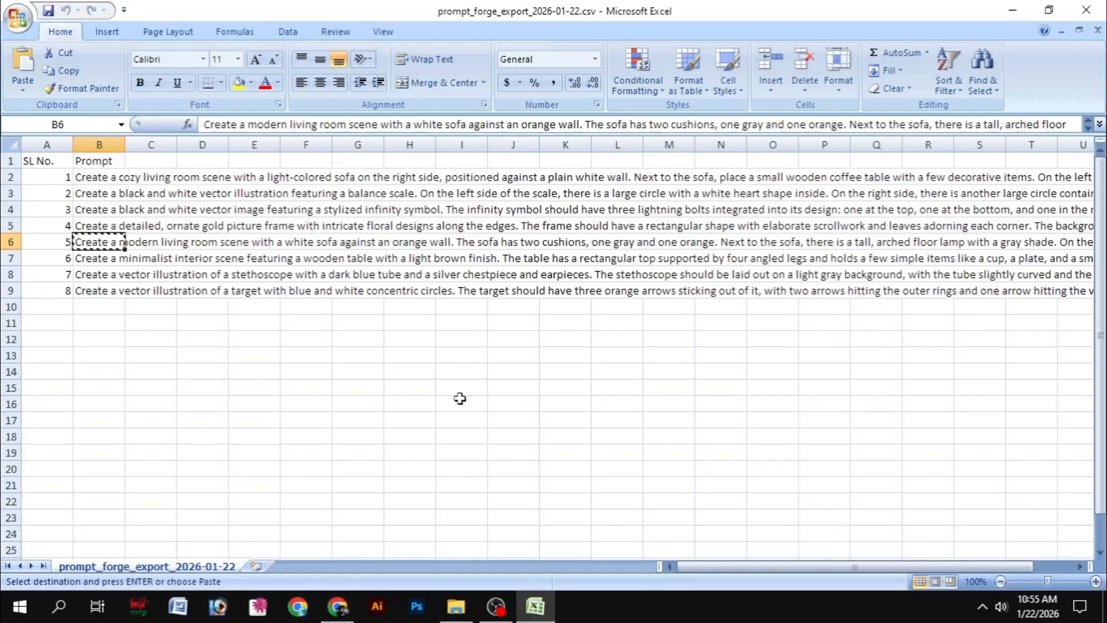
pyautogui.click(124, 260)
pyautogui.hotkey('ctrl', 'c')
pyautogui.click(337, 606)
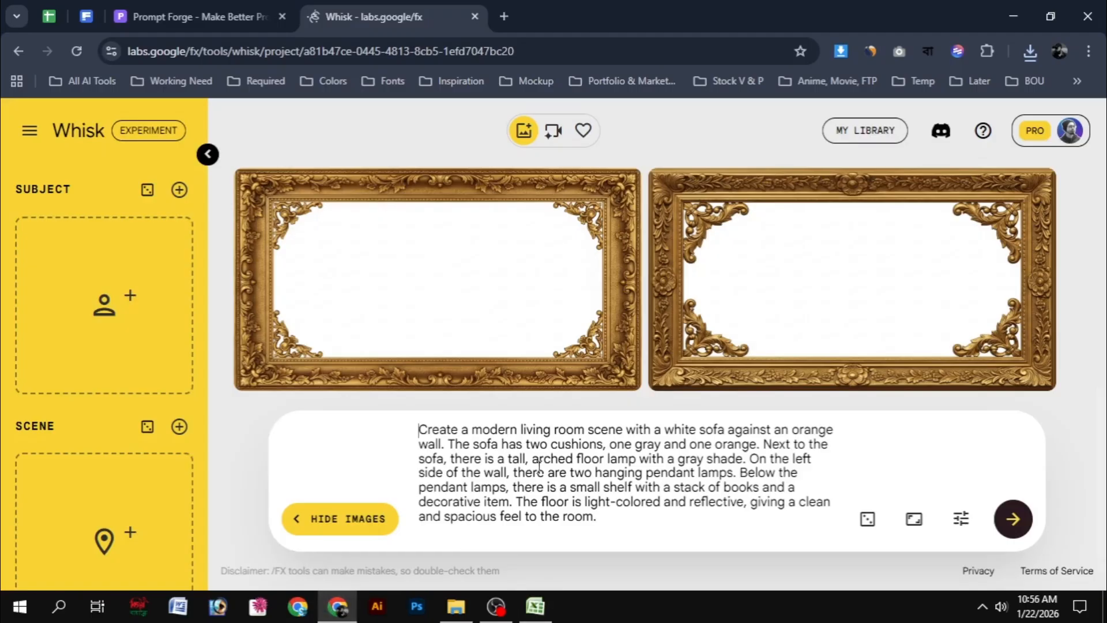
pyautogui.hotkey('ctrl', 'a')
pyautogui.hotkey('ctrl', 'v')
pyautogui.click(1013, 518)
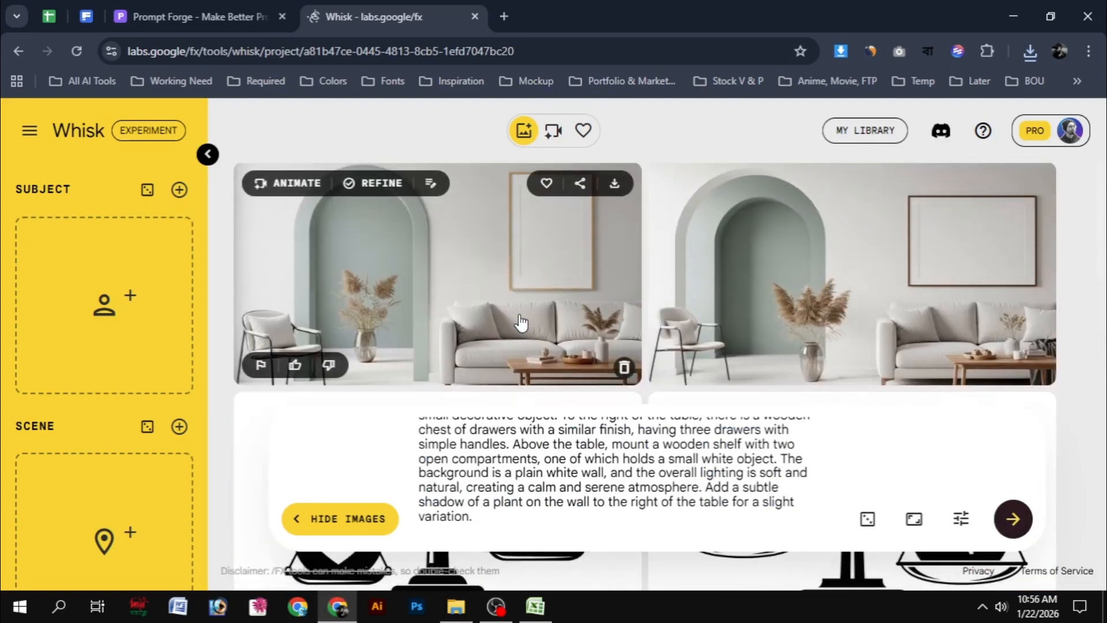
# - Replace the Whisk prompt with the stethoscope illustration prompt from cell B8 of the Excel sheet and generate images
pyautogui.click(535, 605)
pyautogui.click(90, 275)
pyautogui.hotkey('ctrl', 'c')
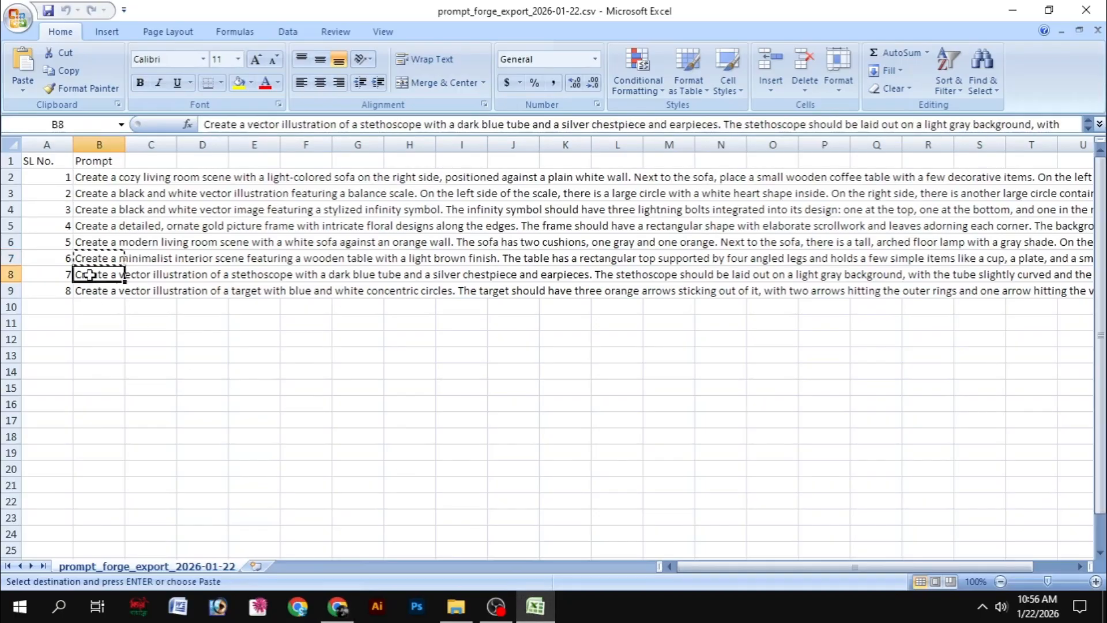
pyautogui.click(337, 605)
pyautogui.hotkey('ctrl', 'a')
pyautogui.hotkey('ctrl', 'v')
pyautogui.click(1012, 519)
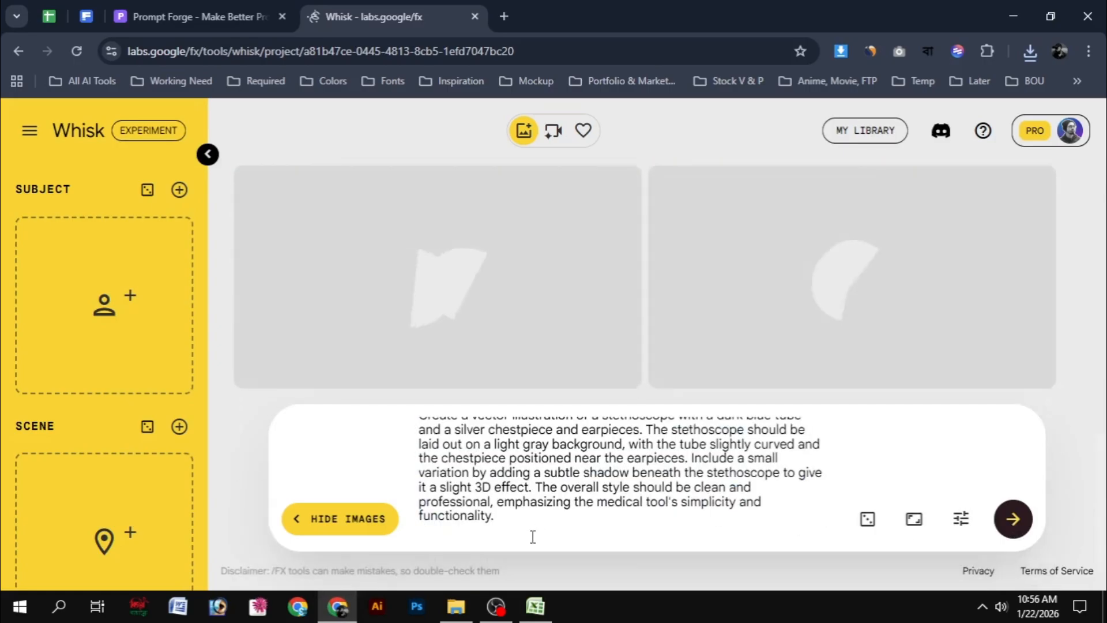
# - Replace the Whisk prompt with the target and arrows prompt from cell B9 of the Excel sheet and generate images
pyautogui.click(536, 606)
pyautogui.click(105, 293)
pyautogui.hotkey('ctrl', 'c')
pyautogui.click(337, 605)
pyautogui.doubleClick(510, 472)
pyautogui.hotkey('ctrl', 'a')
pyautogui.hotkey('ctrl', 'v')
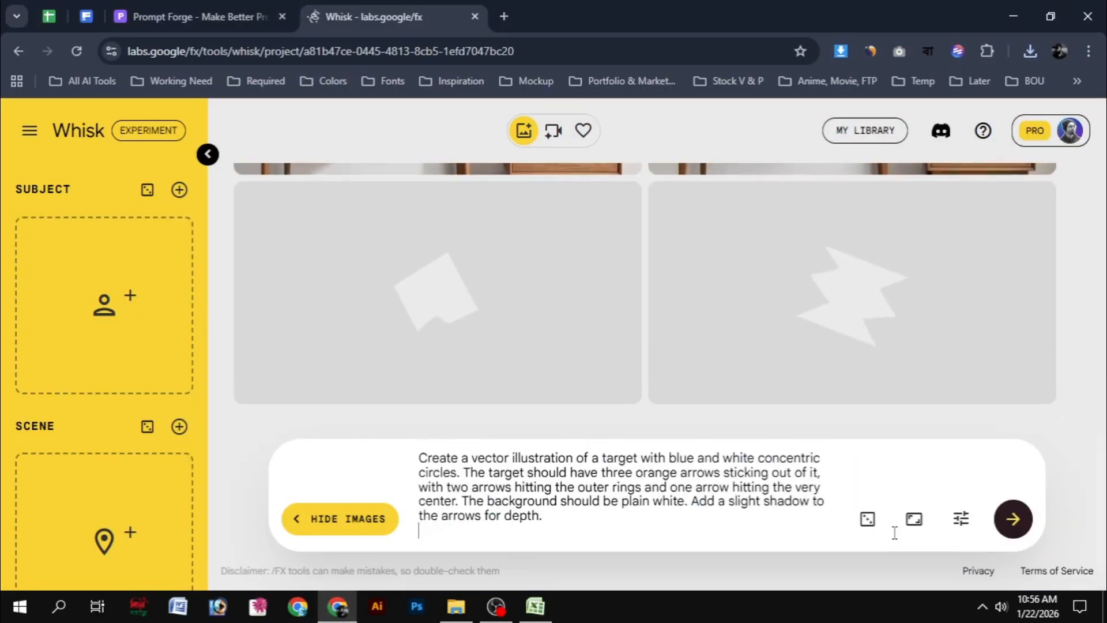
pyautogui.click(1011, 518)
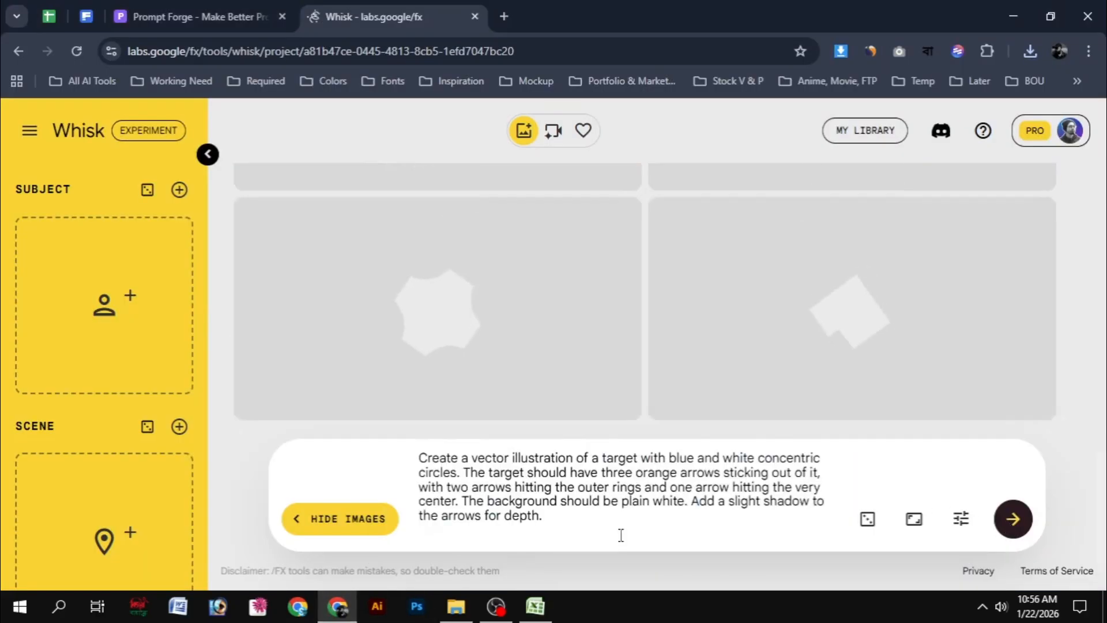
# - Close the Excel prompt sheet, then compare Whisk's cozy living room image with the source photo 1 (1).jpg in the Test folder
pyautogui.click(536, 606)
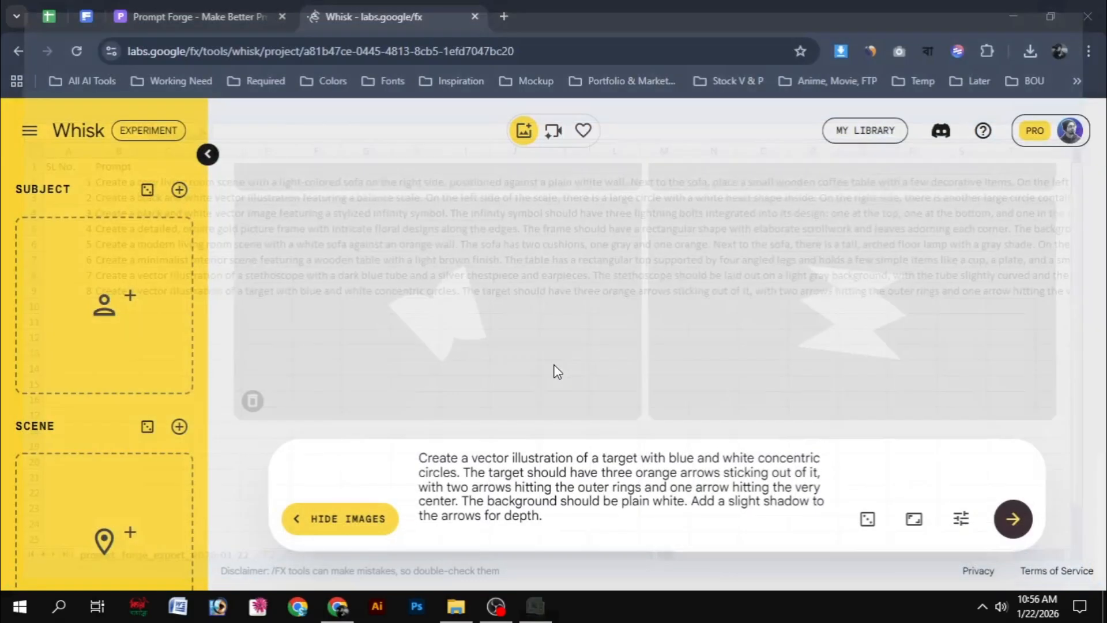
pyautogui.click(1085, 10)
pyautogui.scroll(15, 485, 385)
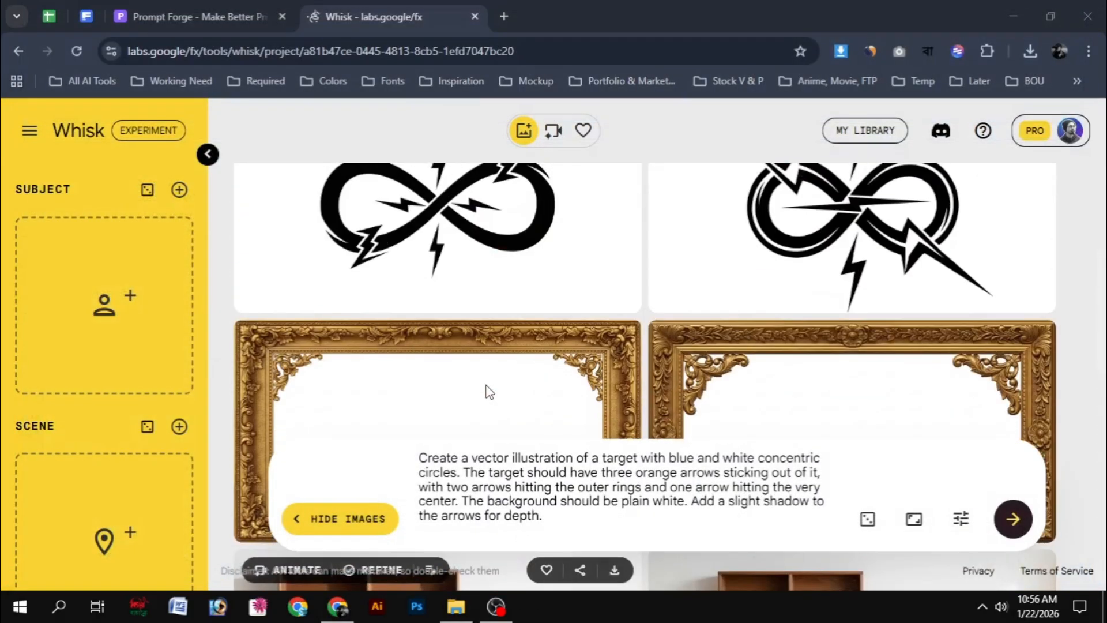
pyautogui.click(411, 285)
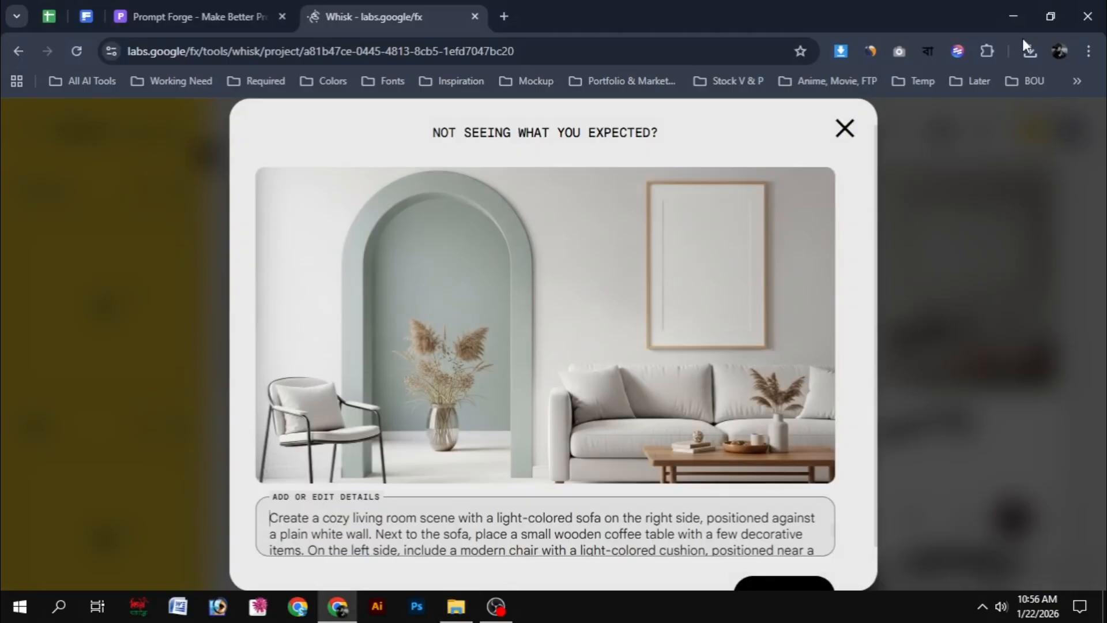
pyautogui.click(1012, 16)
pyautogui.click(1047, 443)
pyautogui.doubleClick(1048, 451)
pyautogui.click(225, 214)
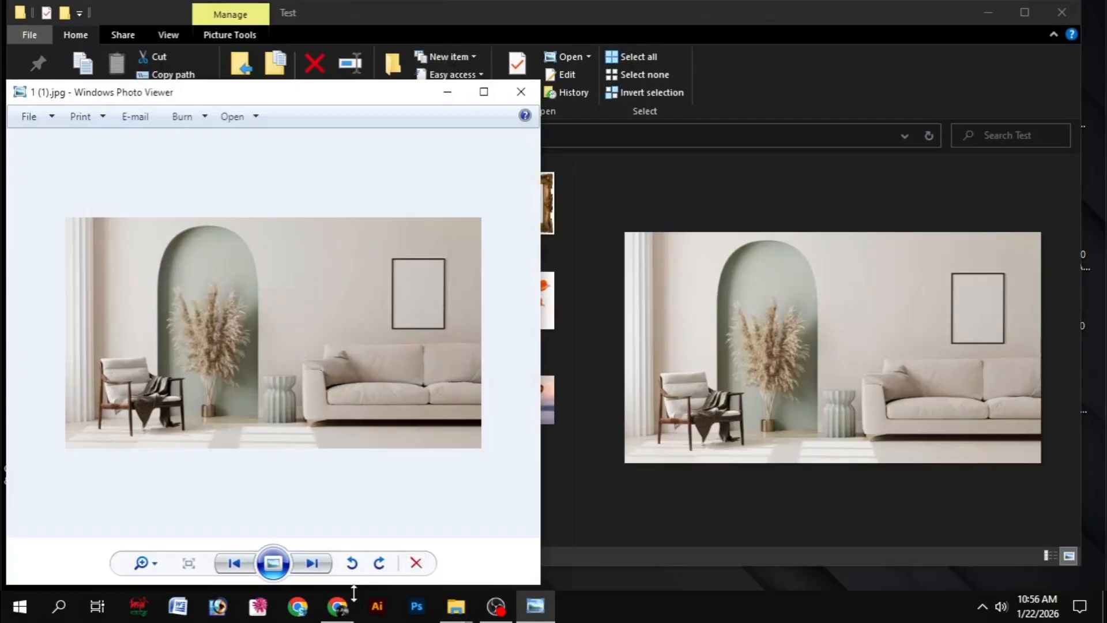
pyautogui.click(337, 605)
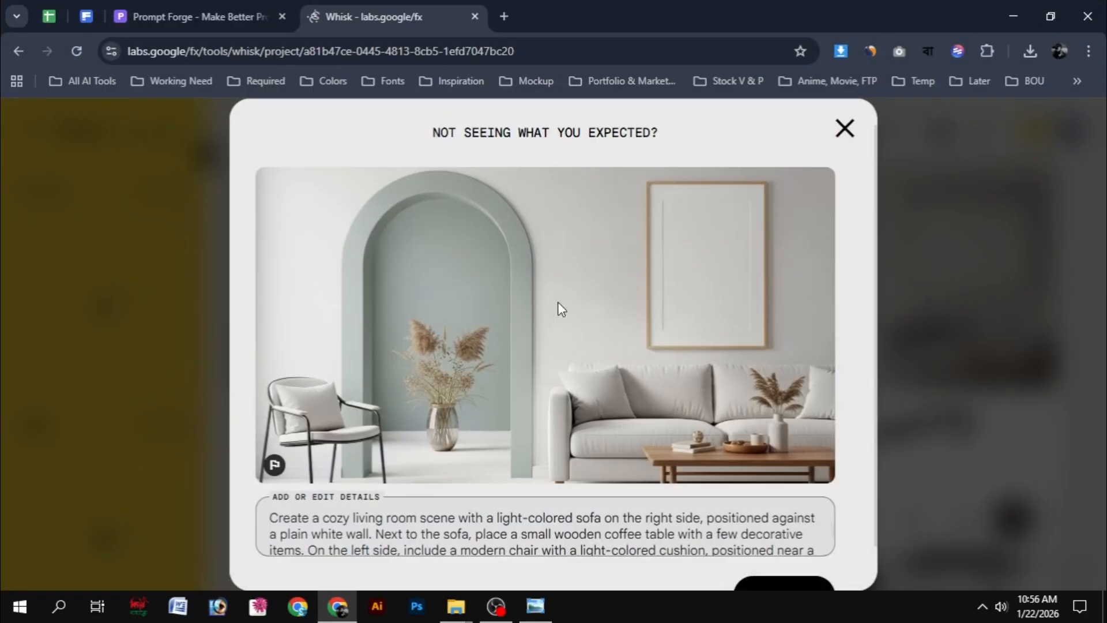
# - Enlarge the second generated balance scale image and compare it with the source image 1 (2).jpg in the Test folder
pyautogui.click(843, 128)
pyautogui.scroll(-4, 897, 341)
pyautogui.scroll(1, 898, 341)
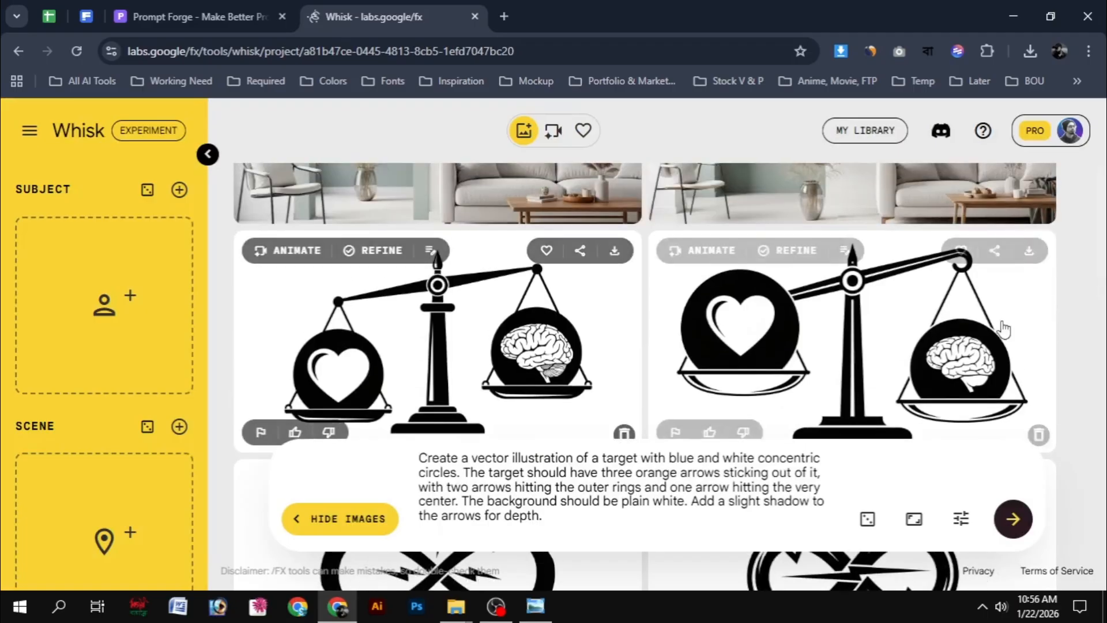
pyautogui.click(897, 341)
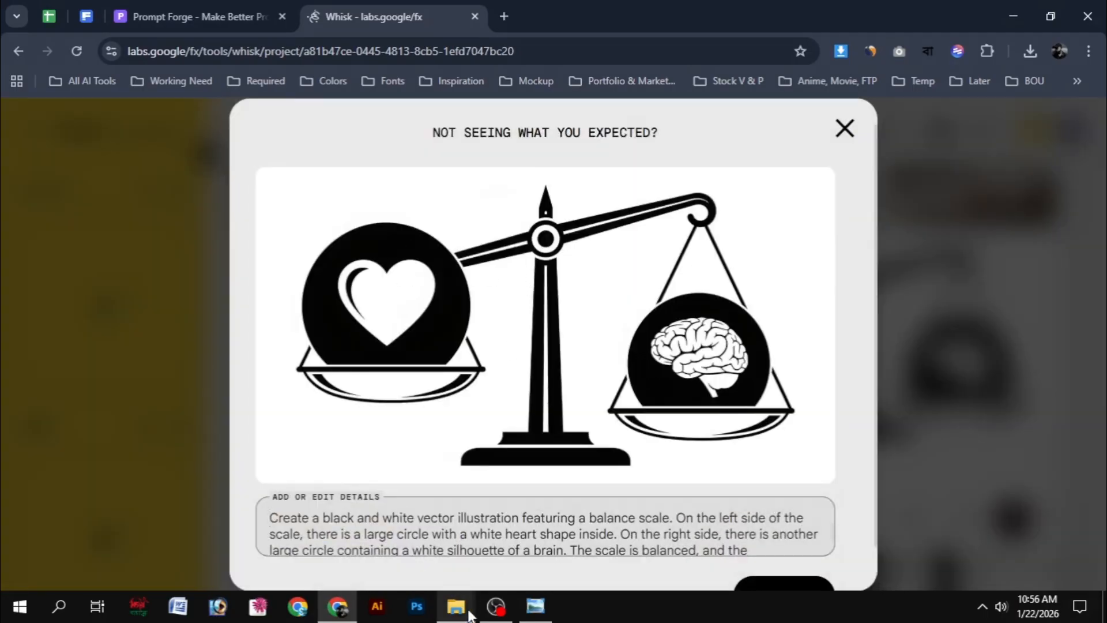
pyautogui.moveTo(468, 615)
pyautogui.click(565, 565)
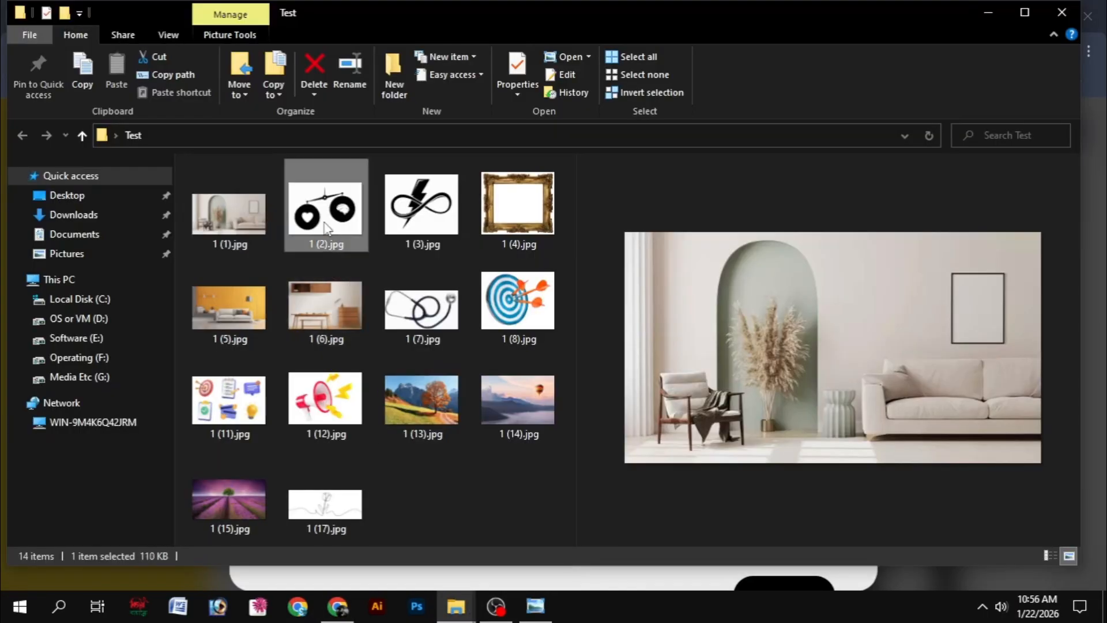
pyautogui.click(337, 605)
# - Enlarge the first generated infinity symbol image in Whisk and compare it with the source image 1 (3).jpg
pyautogui.click(844, 128)
pyautogui.scroll(-5, 530, 392)
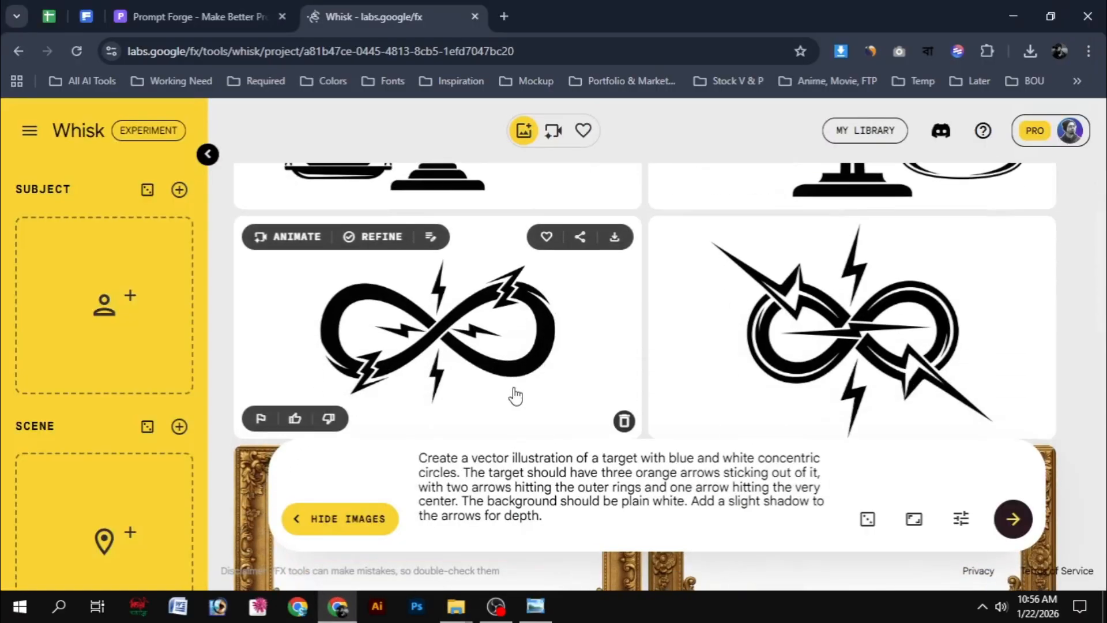
pyautogui.click(437, 347)
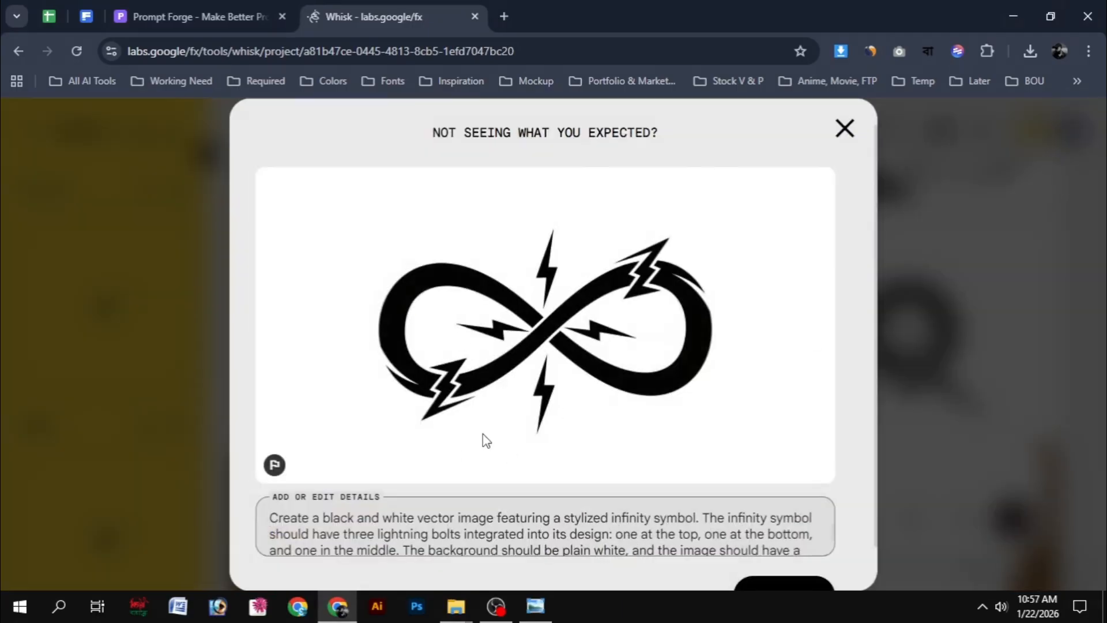
pyautogui.moveTo(455, 604)
pyautogui.click(587, 498)
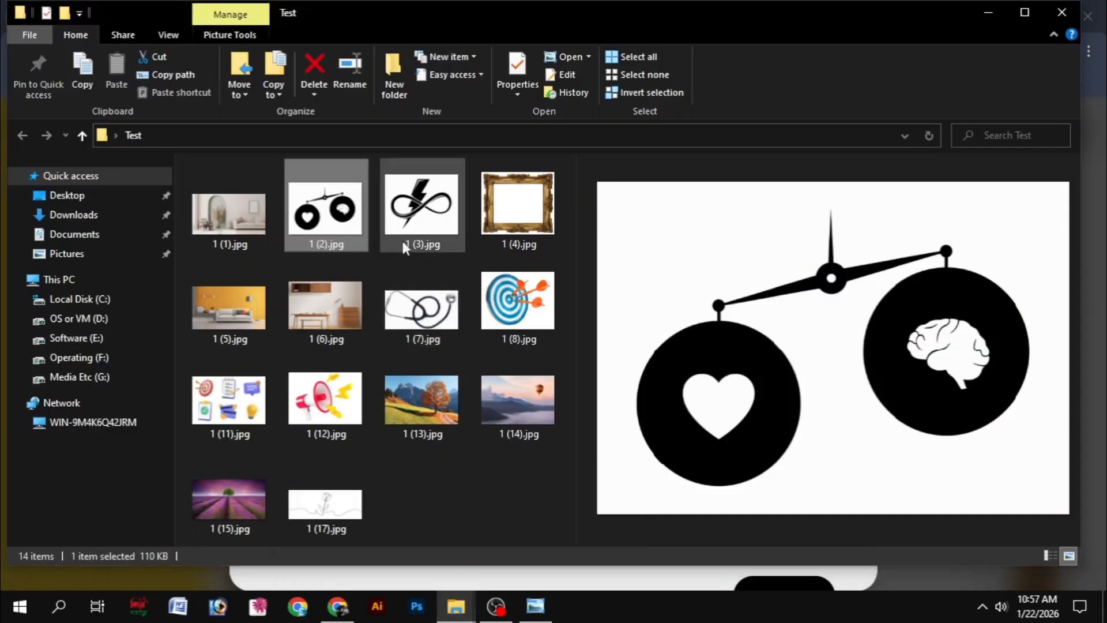
pyautogui.click(420, 227)
pyautogui.doubleClick(421, 228)
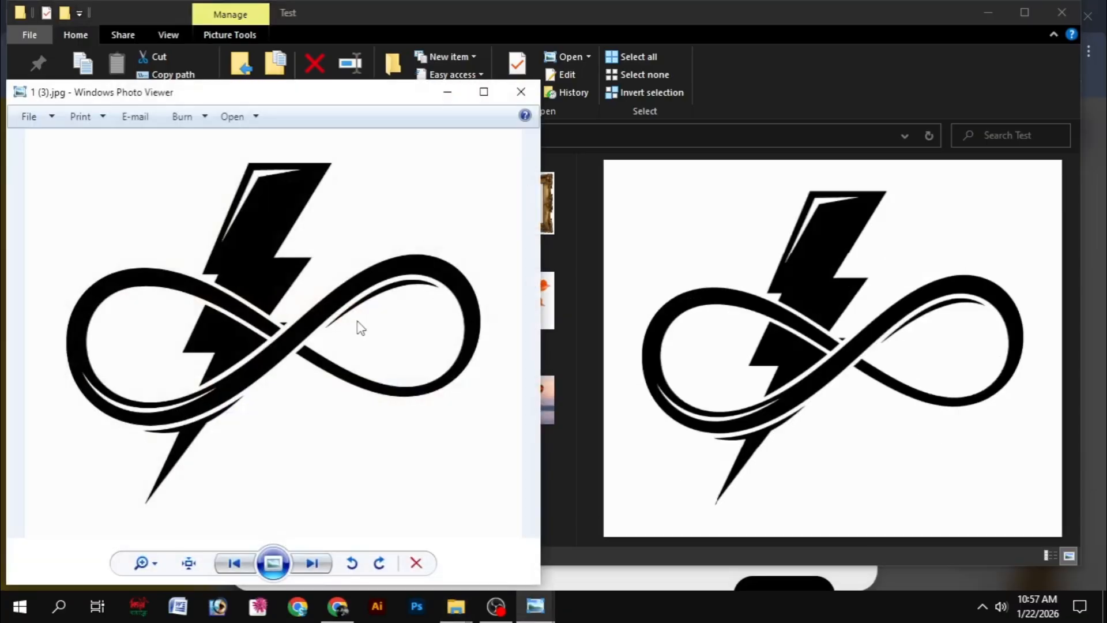
pyautogui.click(337, 605)
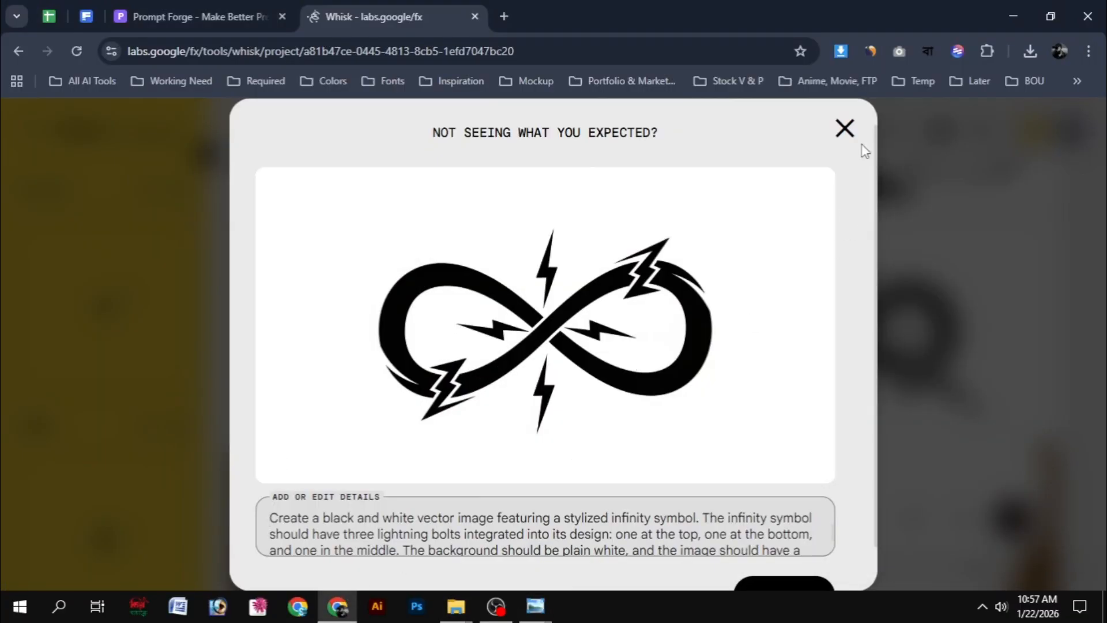
# - Enlarge the first generated gold picture frame image in Whisk and compare it with the source image 1 (4).jpg
pyautogui.click(852, 134)
pyautogui.scroll(-6, 531, 386)
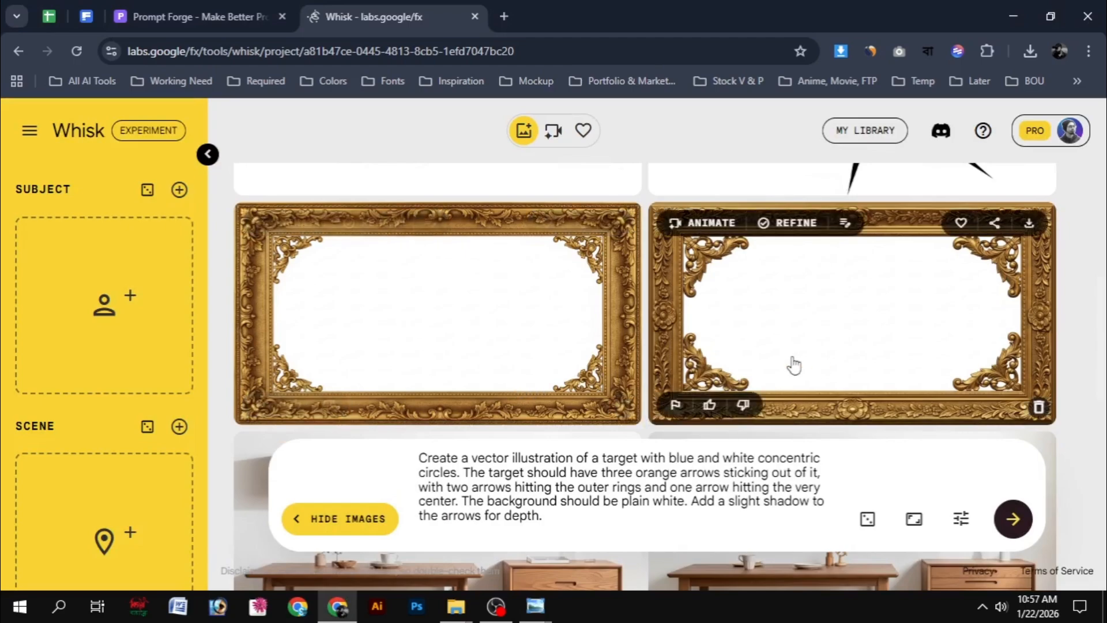
pyautogui.click(491, 355)
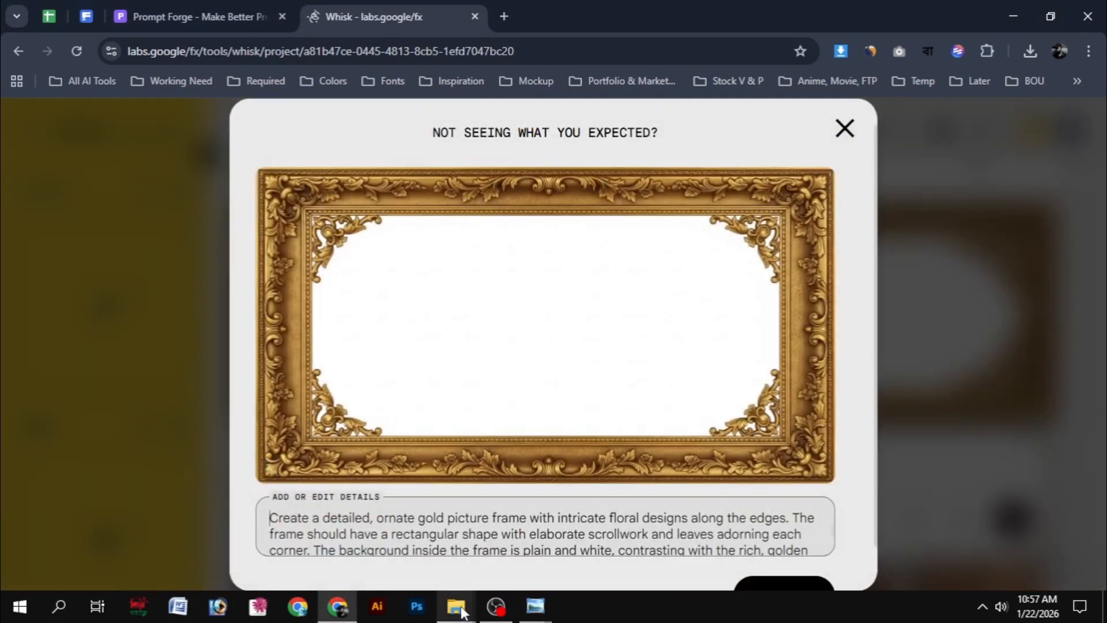
pyautogui.moveTo(455, 605)
pyautogui.click(505, 530)
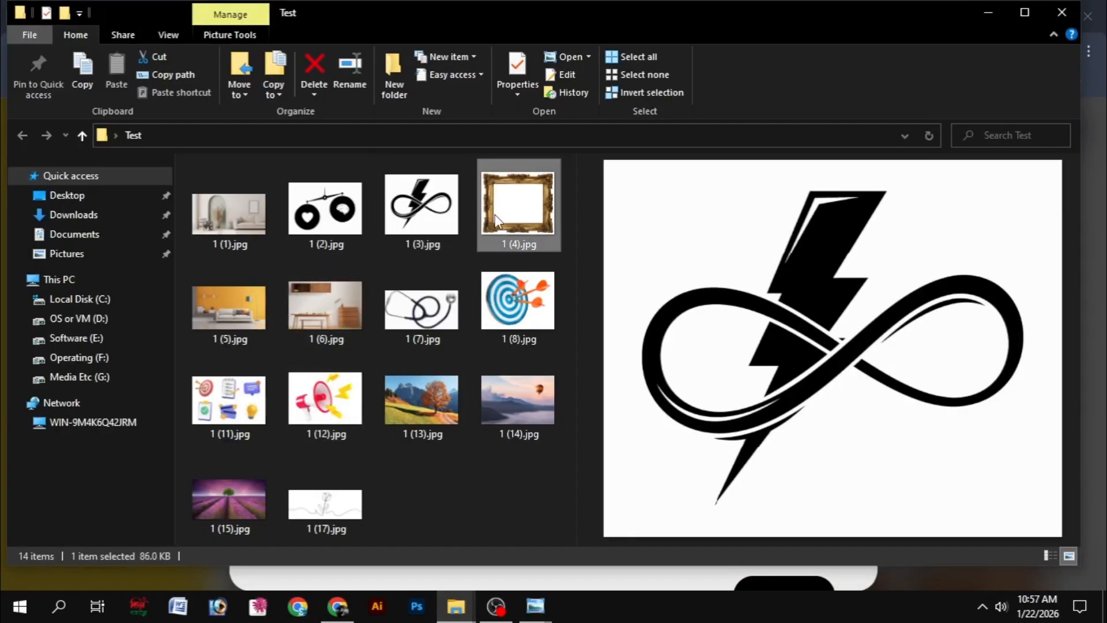
pyautogui.click(518, 211)
pyautogui.doubleClick(526, 219)
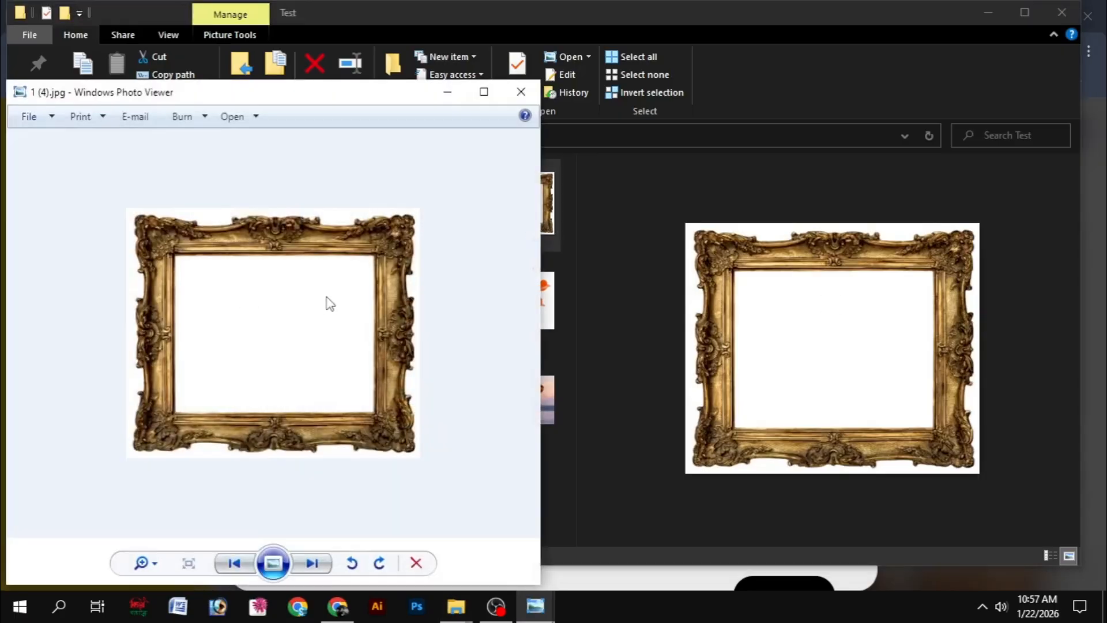
pyautogui.click(339, 605)
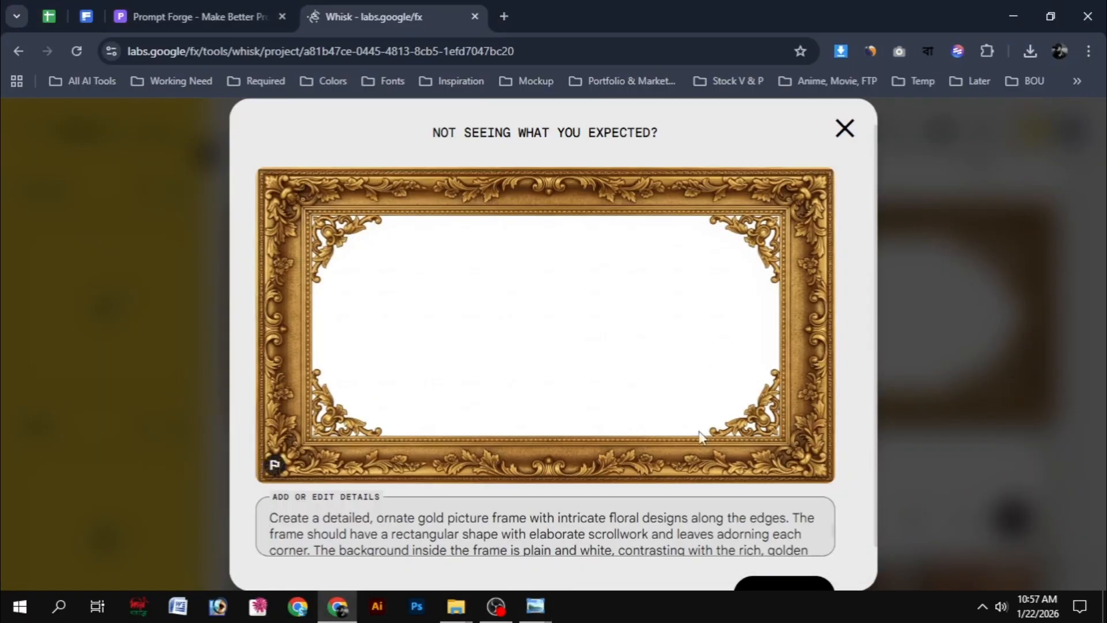
# - Enlarge the first generated wooden table interior in Whisk and compare it with the source photo 1 (6).jpg
pyautogui.click(845, 128)
pyautogui.scroll(-6, 642, 369)
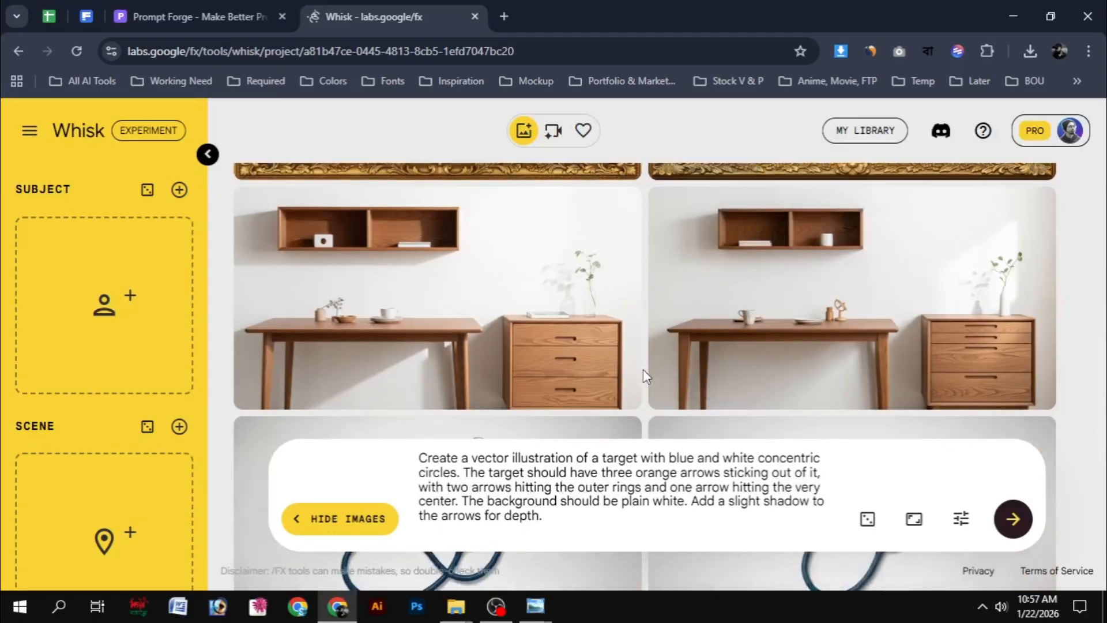
pyautogui.scroll(3, 506, 340)
pyautogui.click(472, 299)
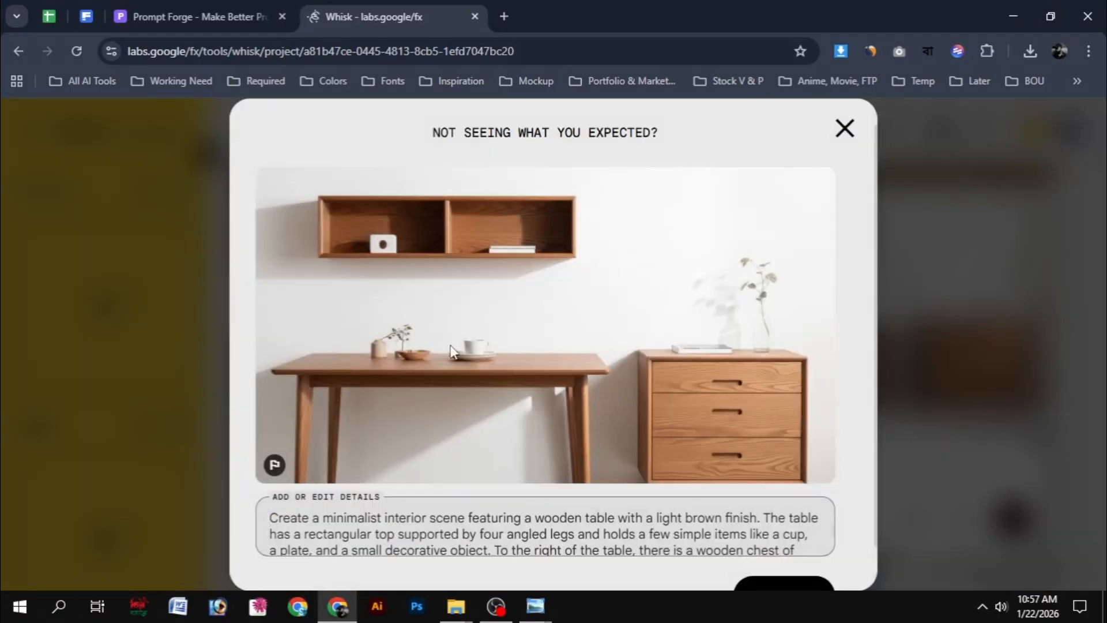
pyautogui.moveTo(463, 610)
pyautogui.click(555, 542)
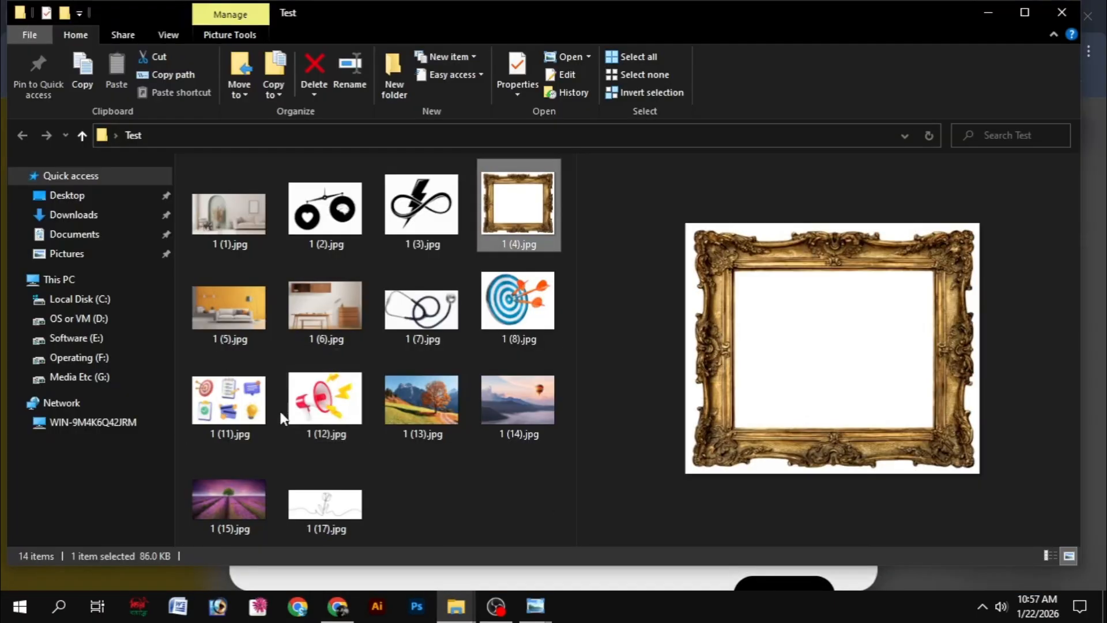
pyautogui.doubleClick(345, 320)
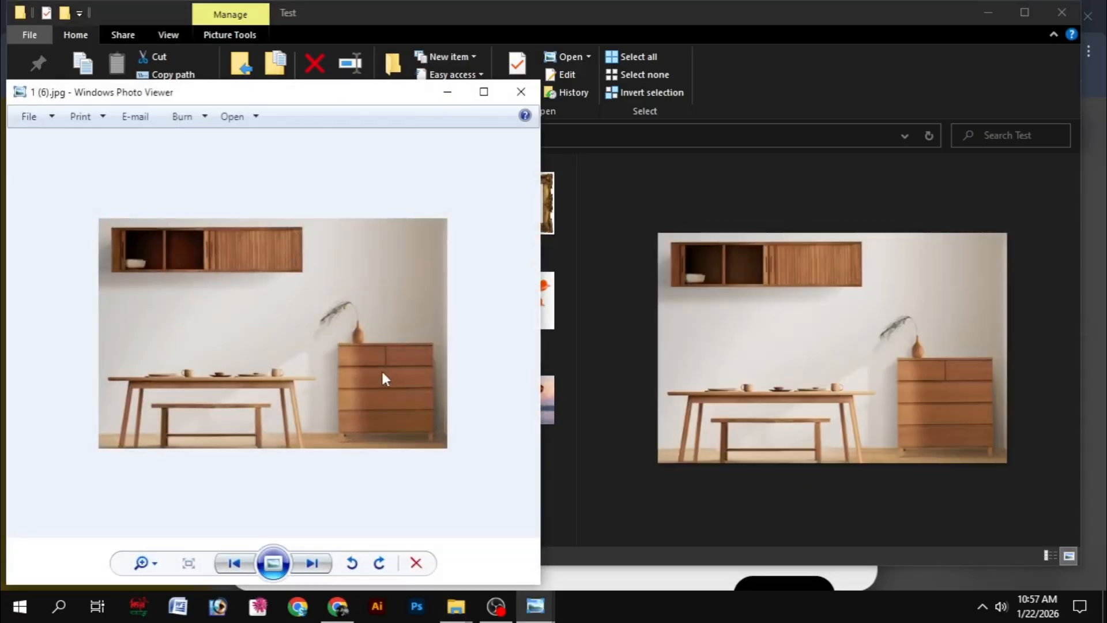
pyautogui.click(337, 605)
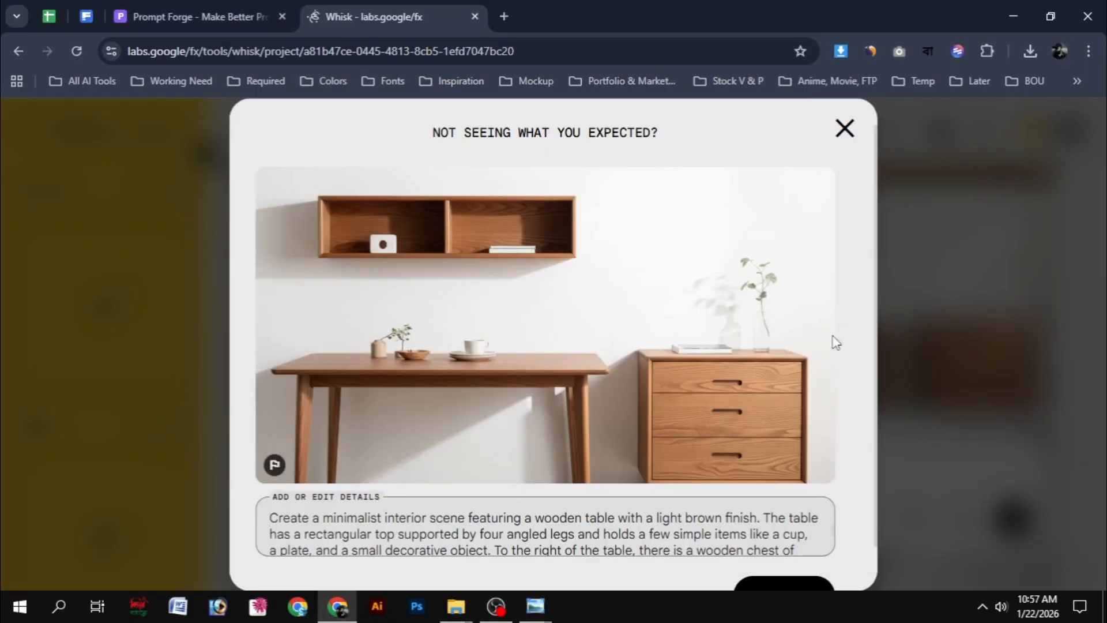
# - Enlarge the first generated stethoscope image, compare it with the source image 1 (7).jpg, and close the photo viewer
pyautogui.click(850, 133)
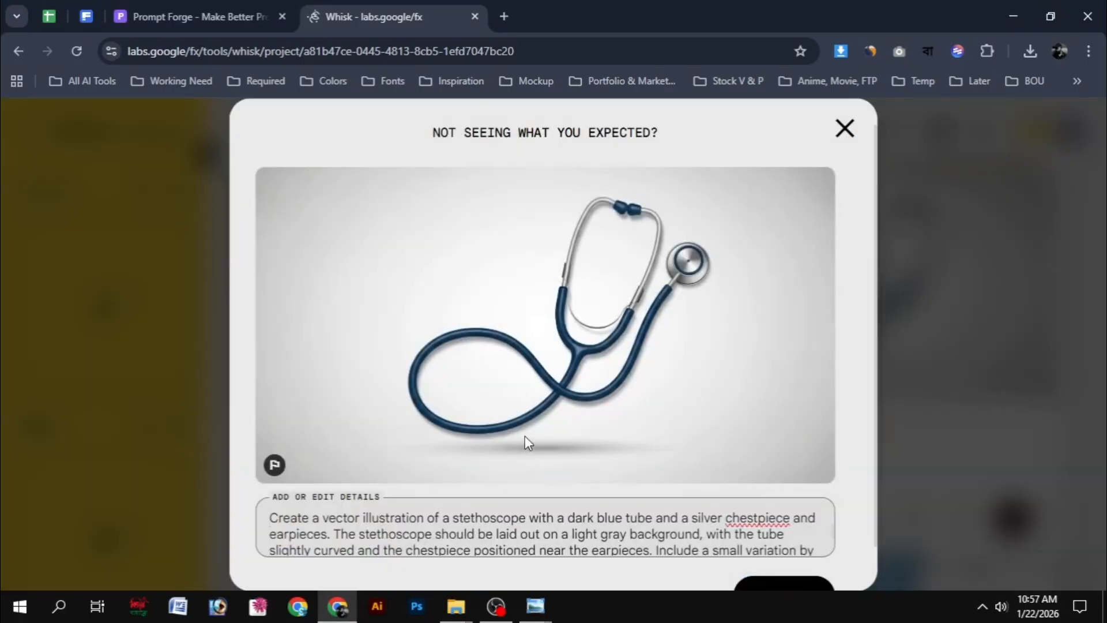
pyautogui.moveTo(455, 606)
pyautogui.click(528, 562)
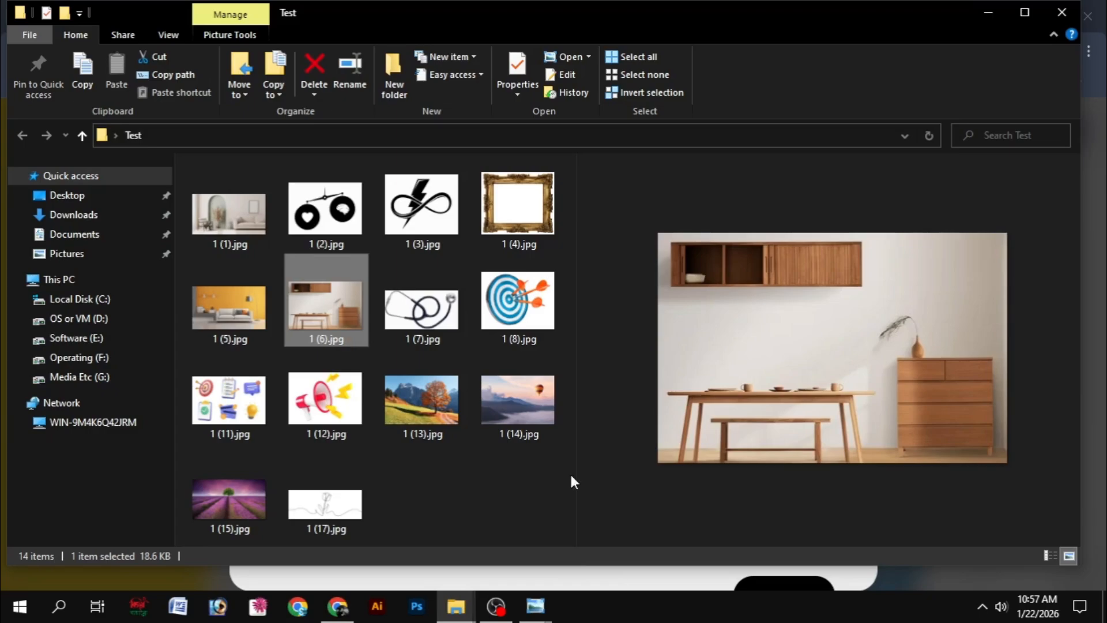
pyautogui.doubleClick(417, 337)
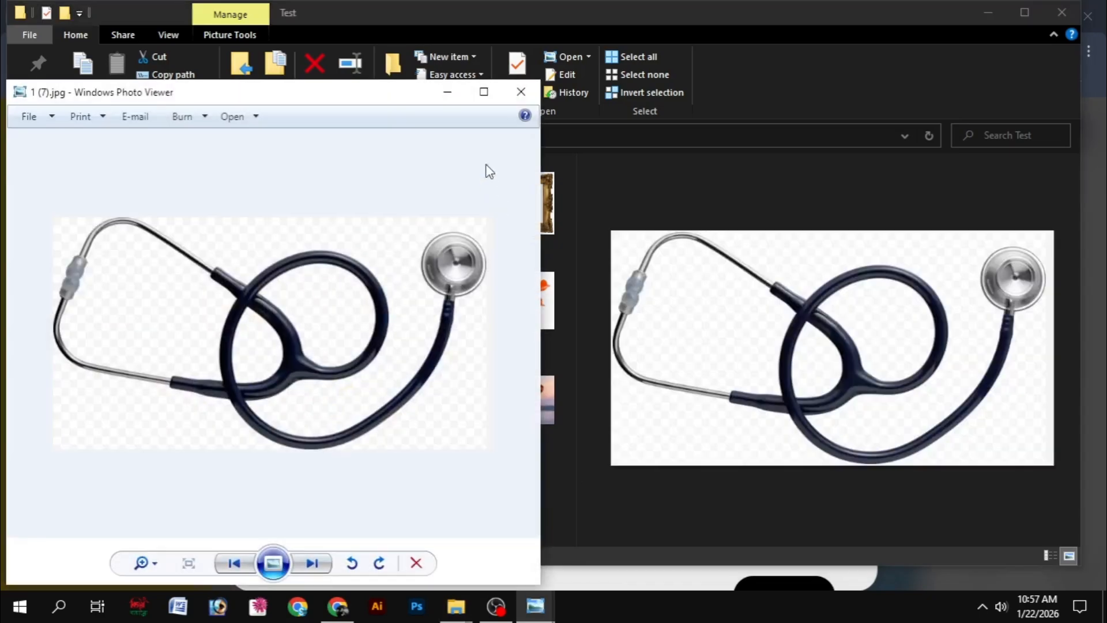
pyautogui.click(521, 91)
pyautogui.click(337, 605)
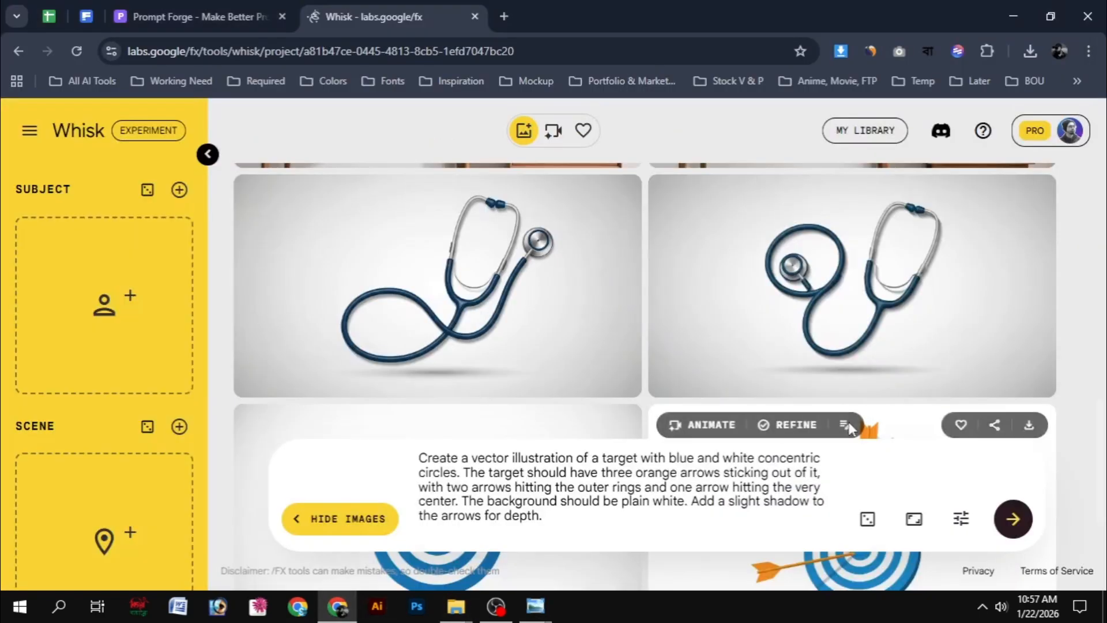
# - Examine both generated target and arrows images in Whisk at enlarged size, closing each preview
pyautogui.scroll(-3, 513, 363)
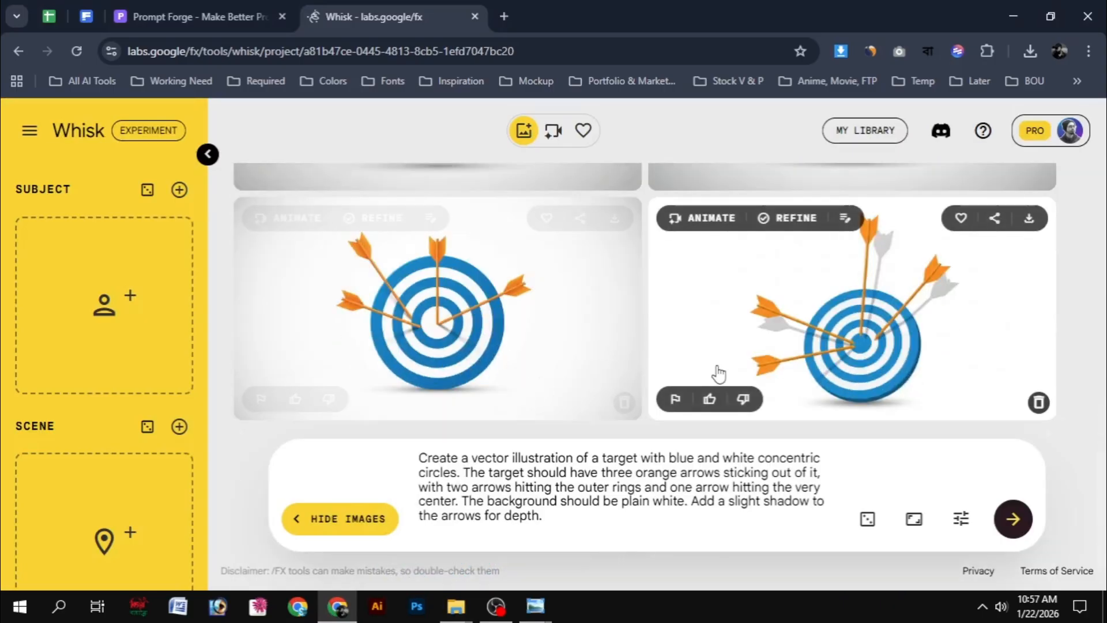
pyautogui.click(534, 355)
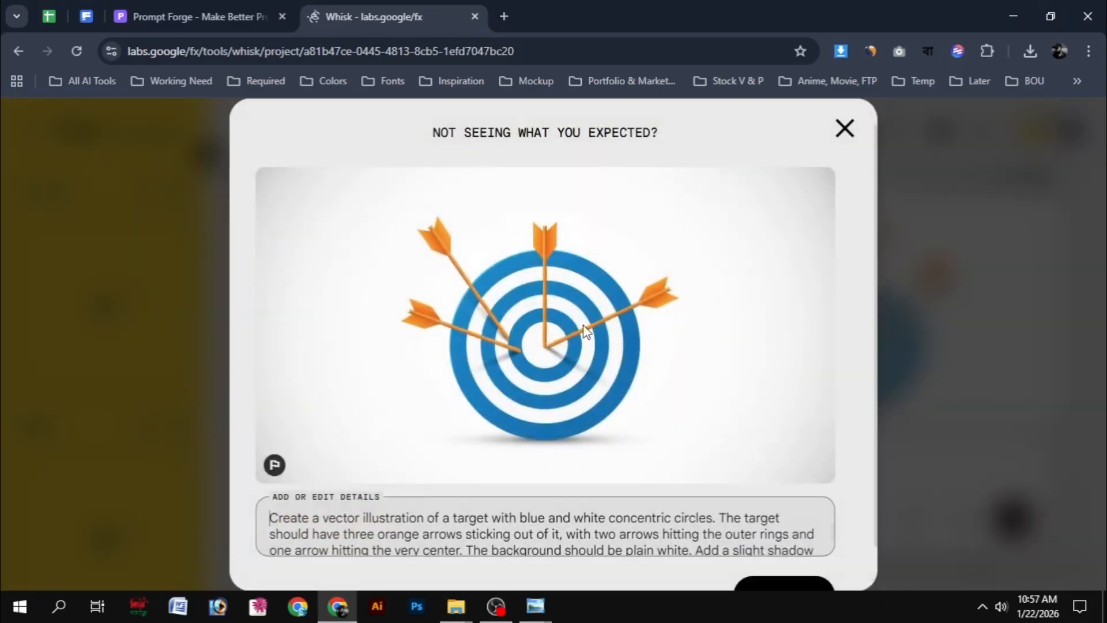
pyautogui.click(844, 128)
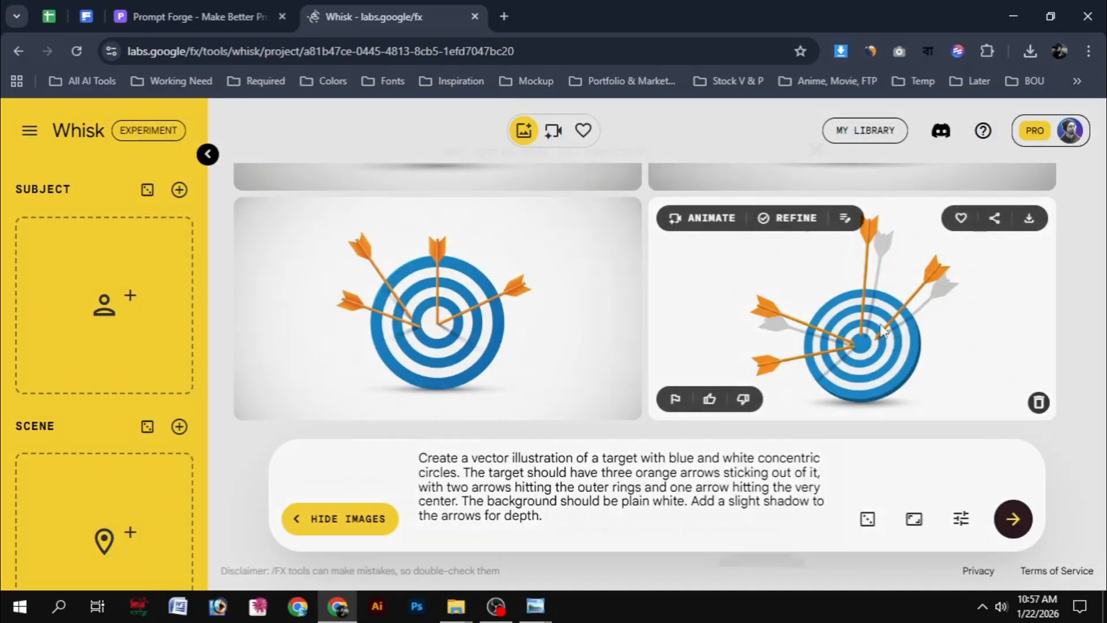
pyautogui.click(922, 358)
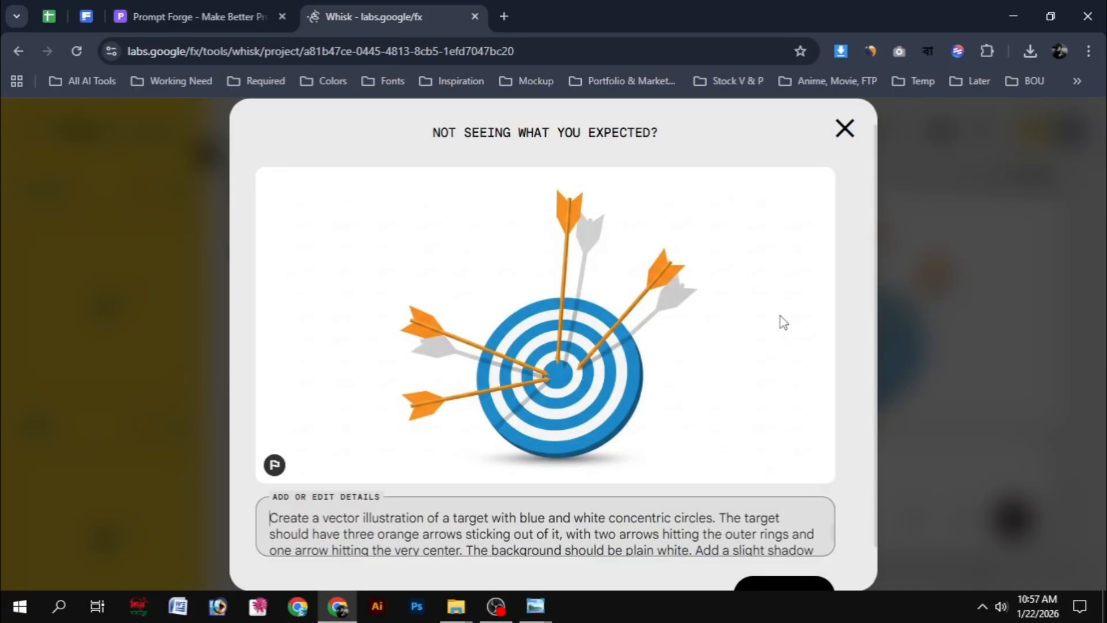
pyautogui.click(856, 136)
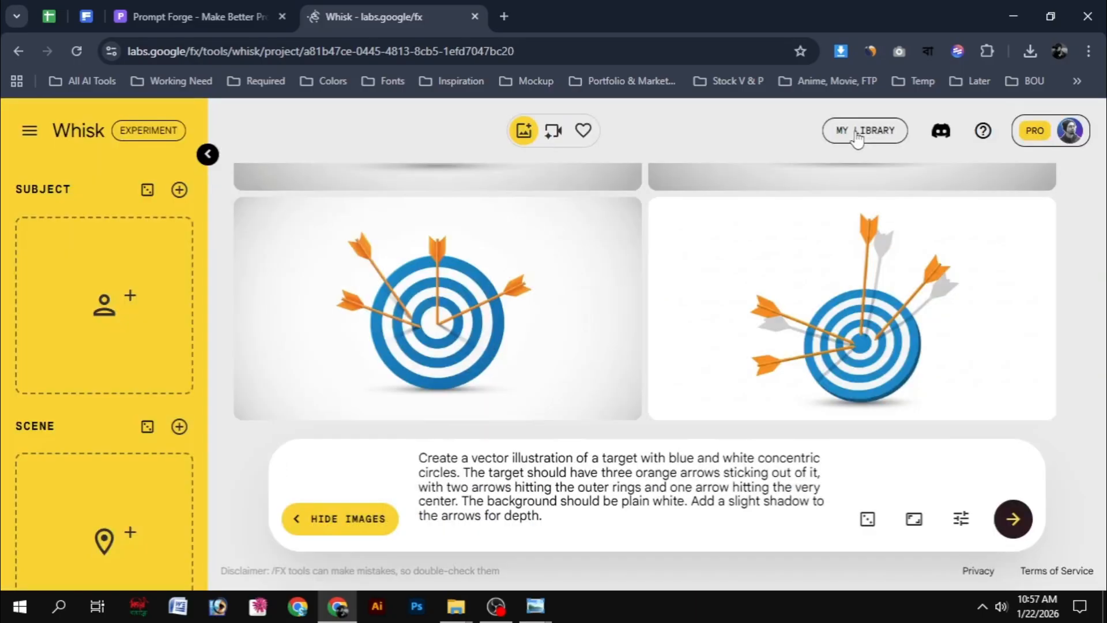
pyautogui.click(497, 605)
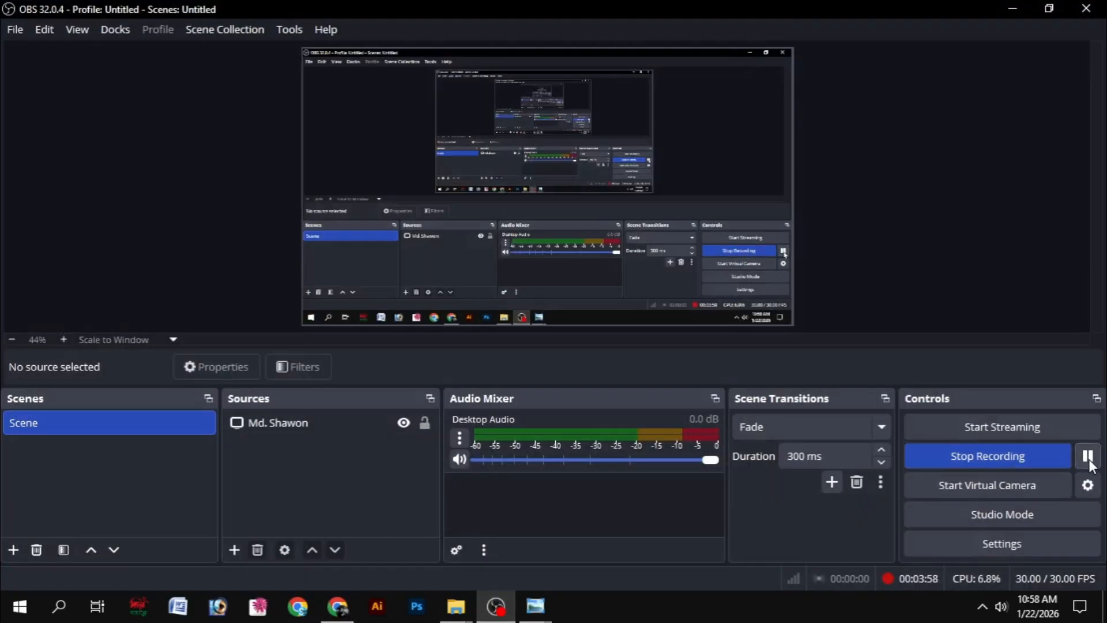
pyautogui.click(1012, 8)
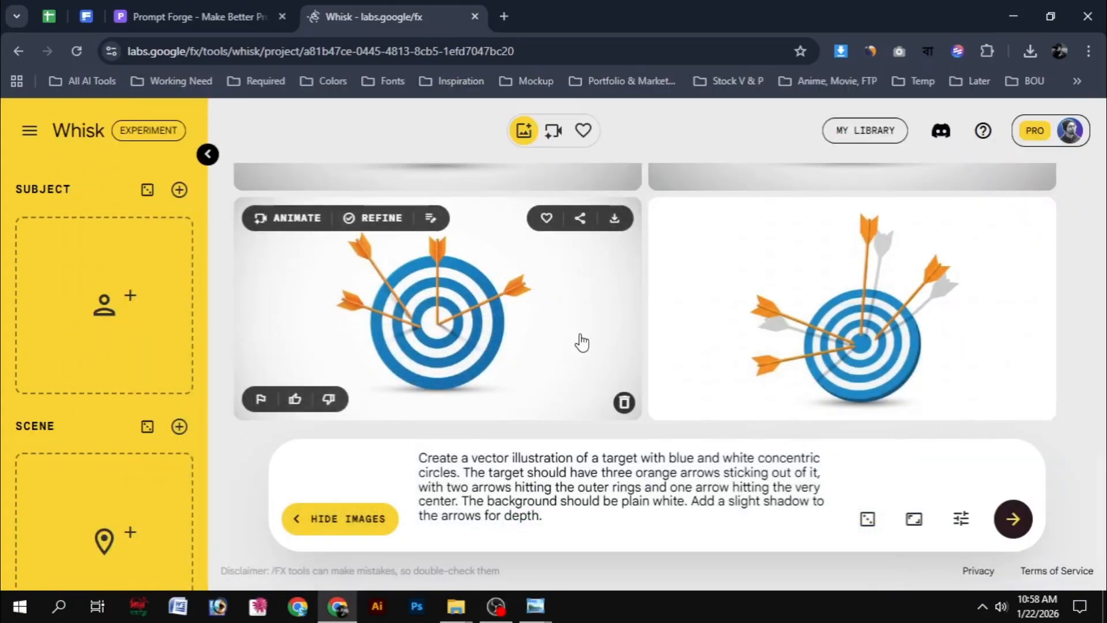
# - Switch to Prompt Forge and review the support, channel, Facebook group and creator links in its Community section
pyautogui.click(223, 23)
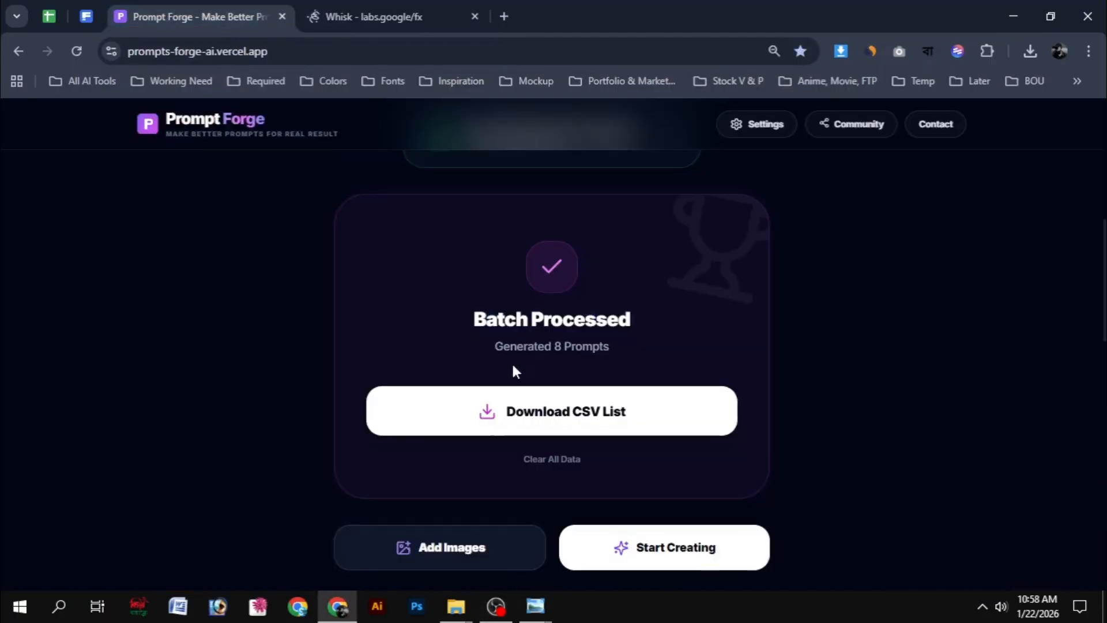
pyautogui.scroll(5, 517, 365)
pyautogui.scroll(3, 520, 385)
pyautogui.scroll(-10, 518, 390)
pyautogui.click(840, 133)
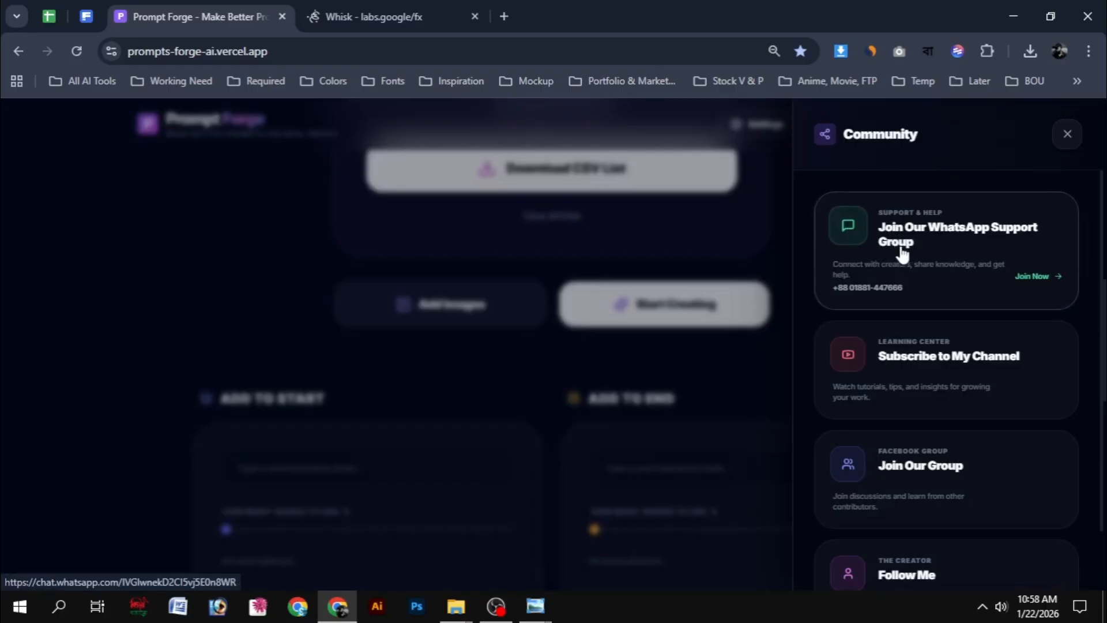
pyautogui.scroll(-1, 919, 264)
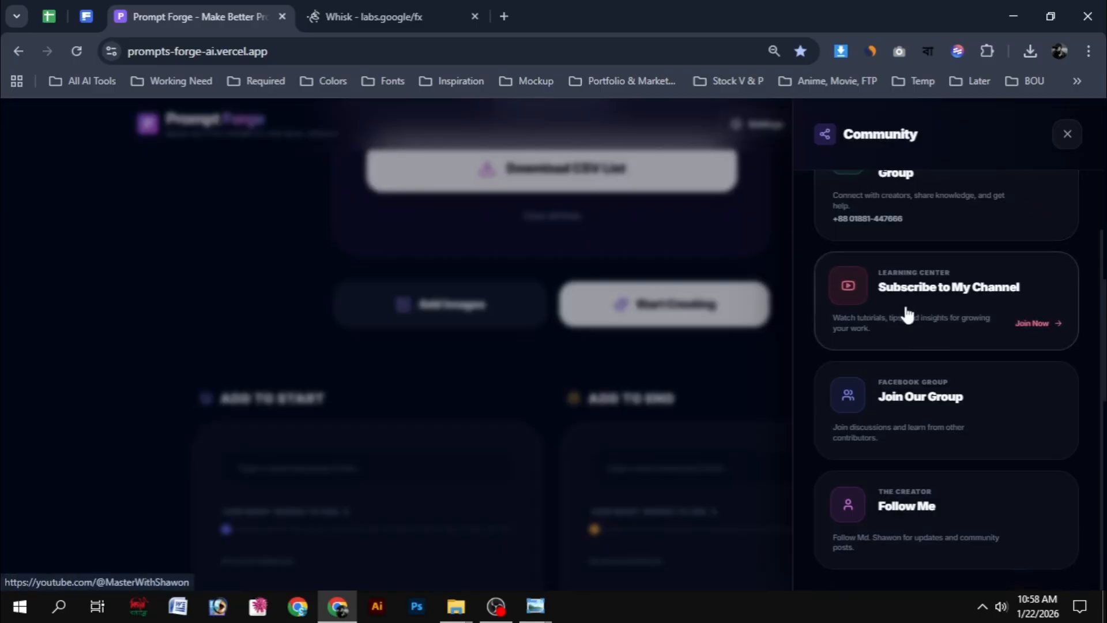
pyautogui.scroll(-3, 931, 346)
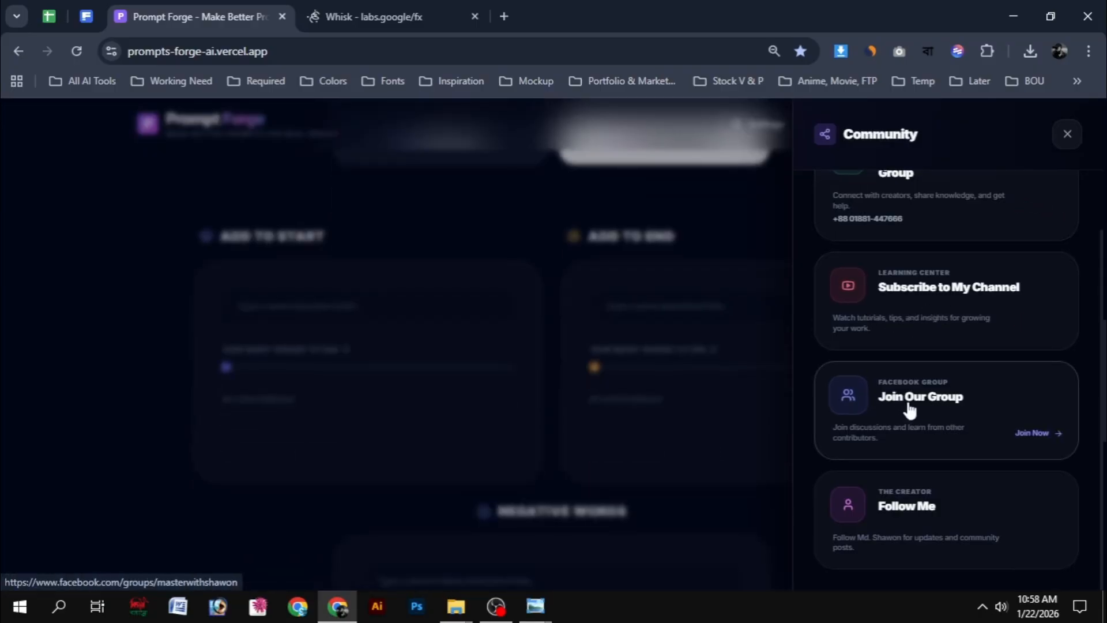